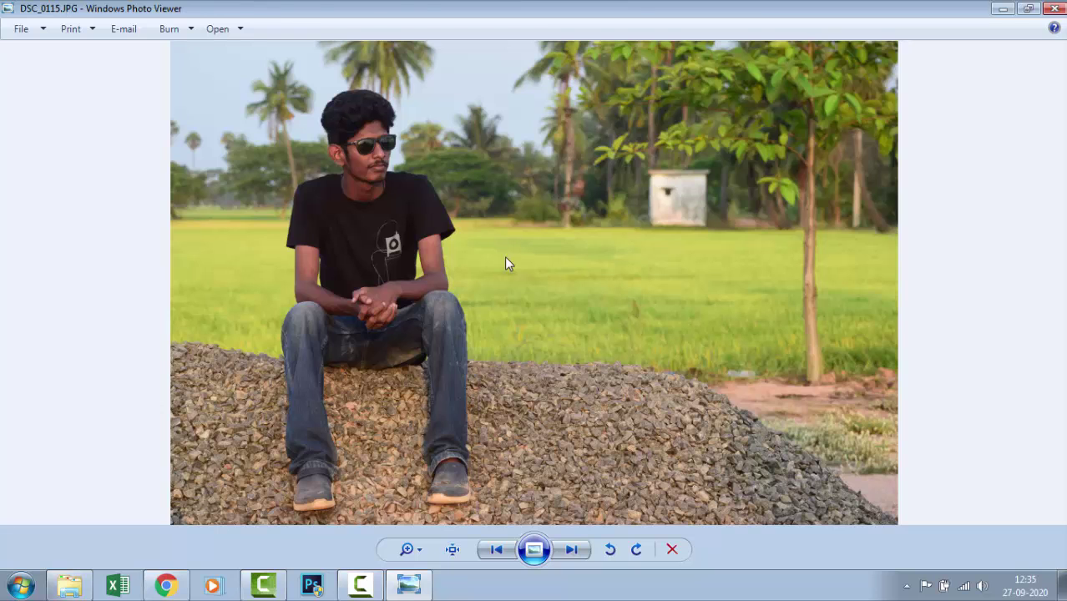
# Look through the sample photos up to the finished composite, closing the photo viewer and the const folder
pyautogui.scroll(-4, 506, 263)
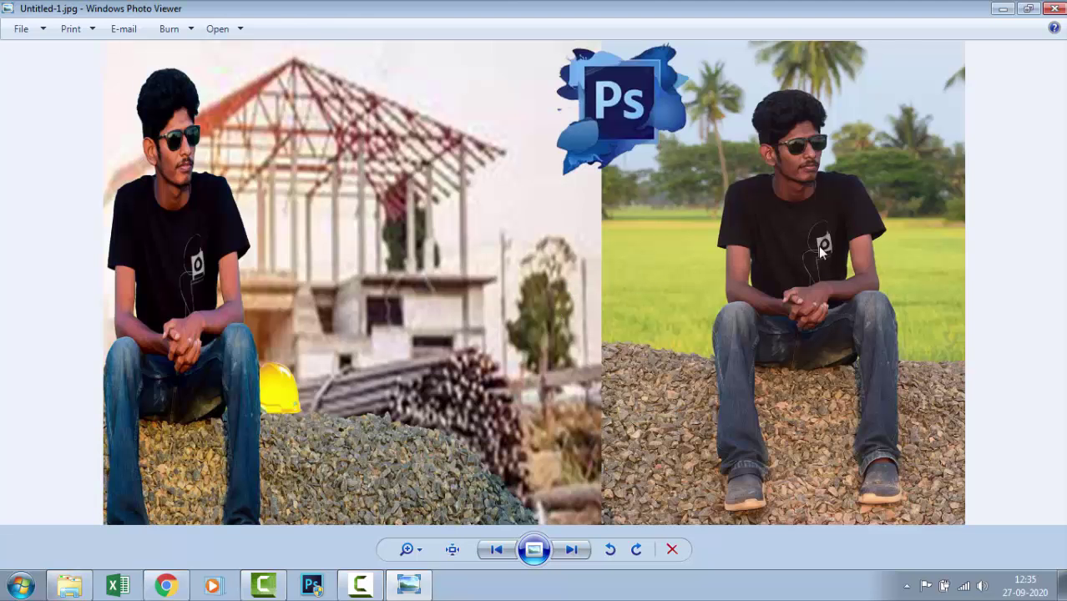
pyautogui.scroll(-1, 821, 252)
pyautogui.click(1055, 8)
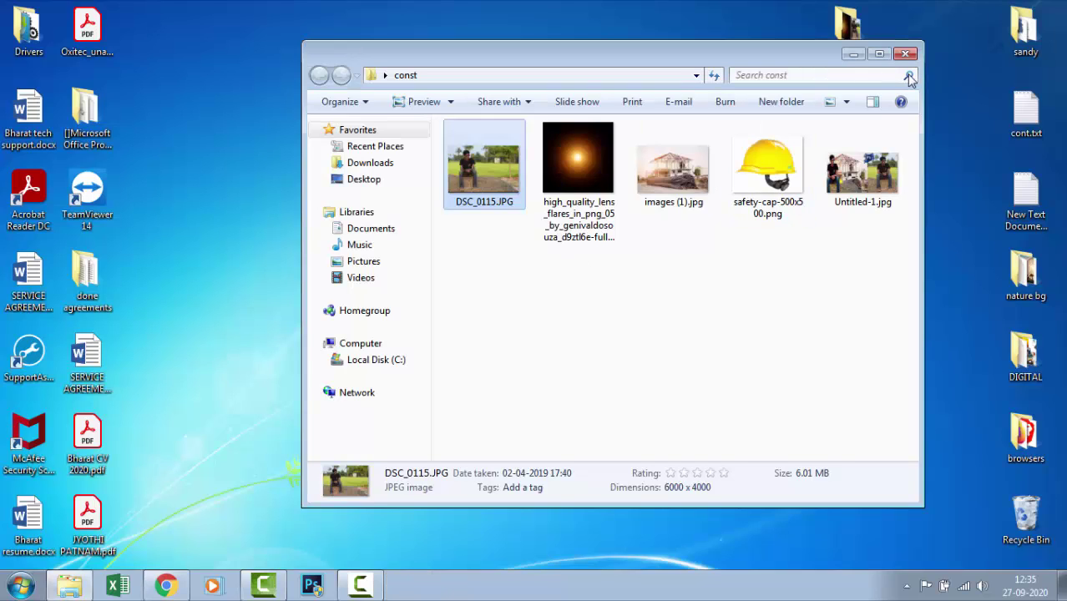
pyautogui.click(906, 54)
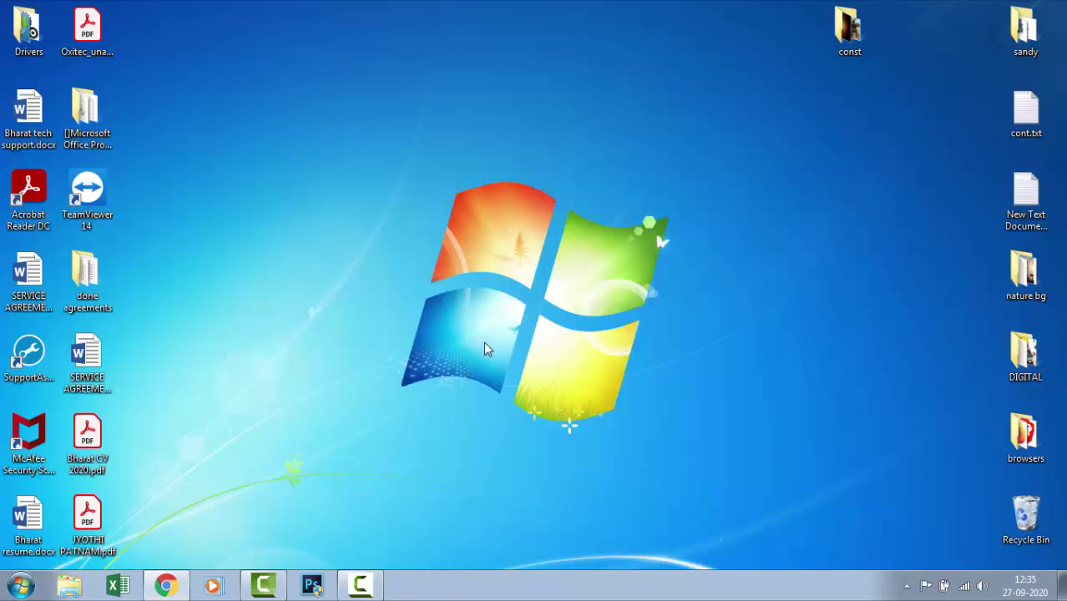
# Switch to Photoshop and open DSC_0115.JPG from the const folder
pyautogui.click(311, 587)
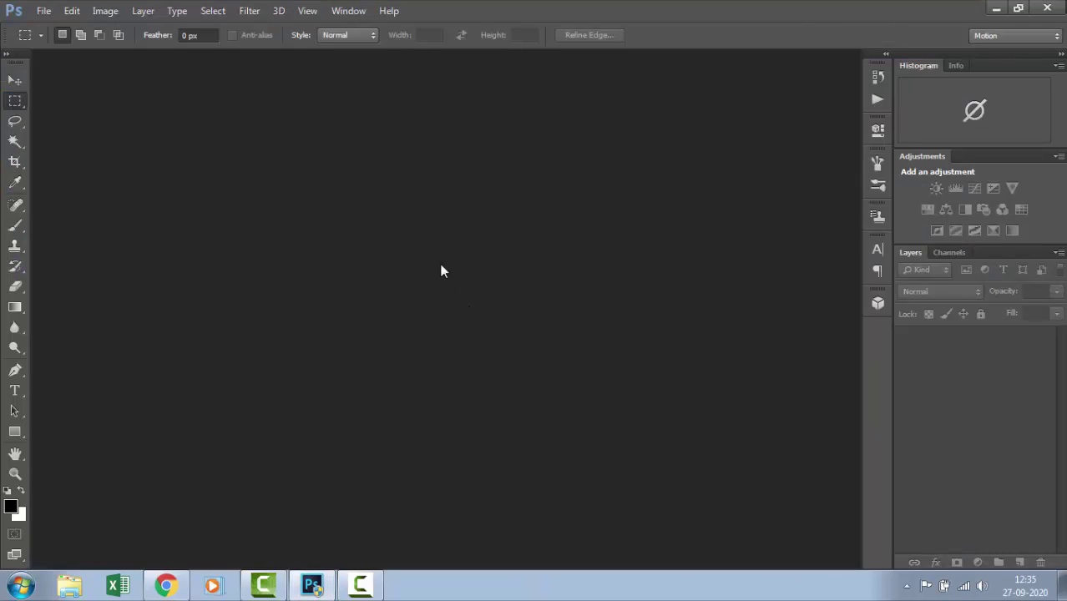
pyautogui.click(564, 261)
pyautogui.doubleClick(497, 286)
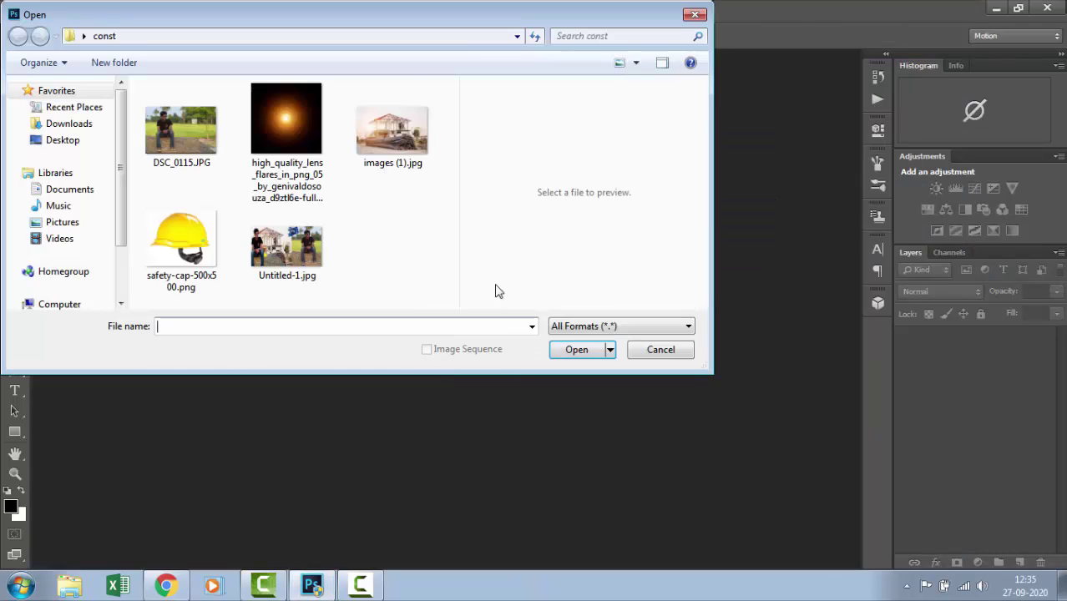
pyautogui.doubleClick(182, 135)
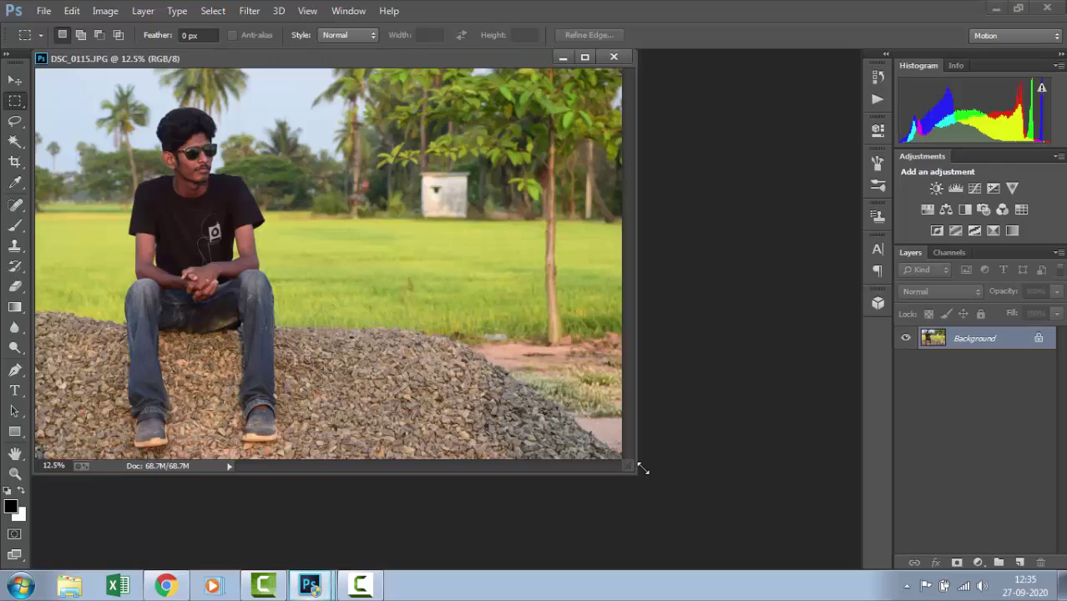
# Enlarge the document window and convert the locked Background into a regular layer named Layer 0
pyautogui.moveTo(636, 472); pyautogui.dragTo(776, 539)
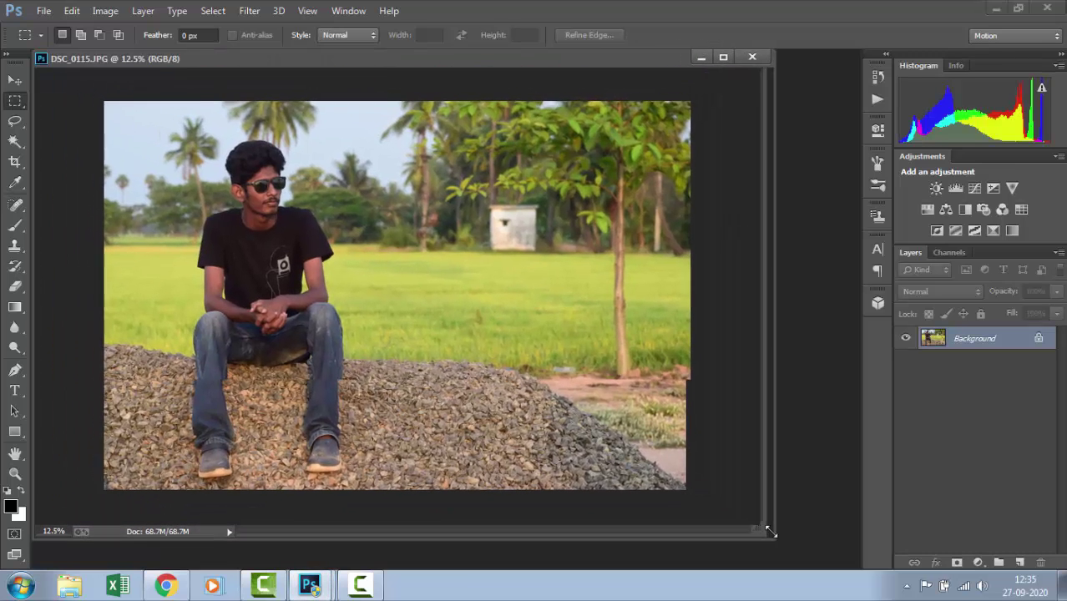
pyautogui.doubleClick(975, 342)
pyautogui.press('Return')
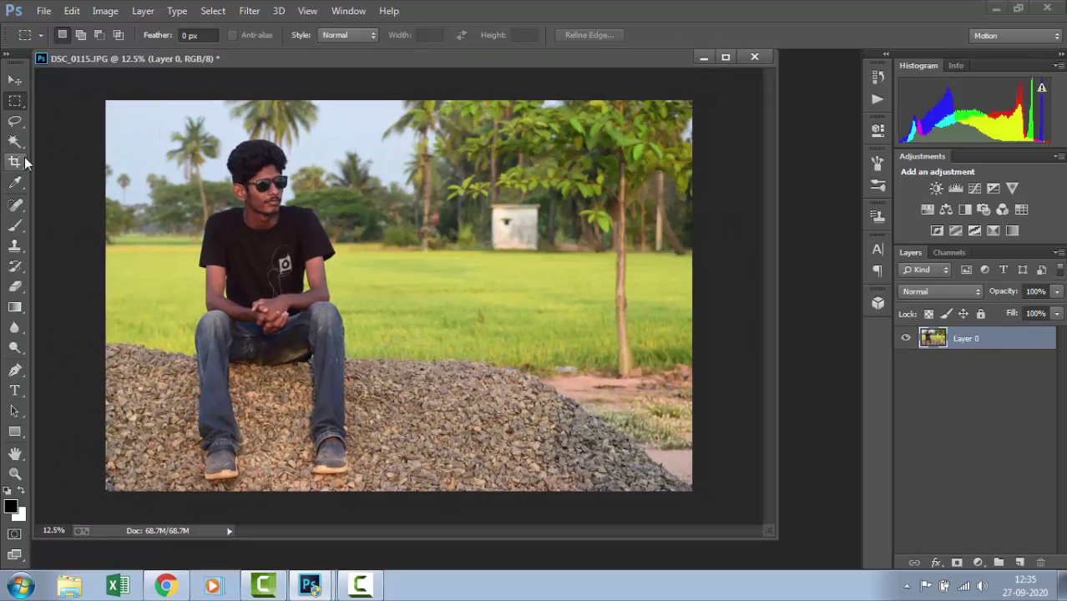
# Select the seated man and the whole gravel heap with the Quick Selection tool, using a 300 px brush
pyautogui.click(15, 123)
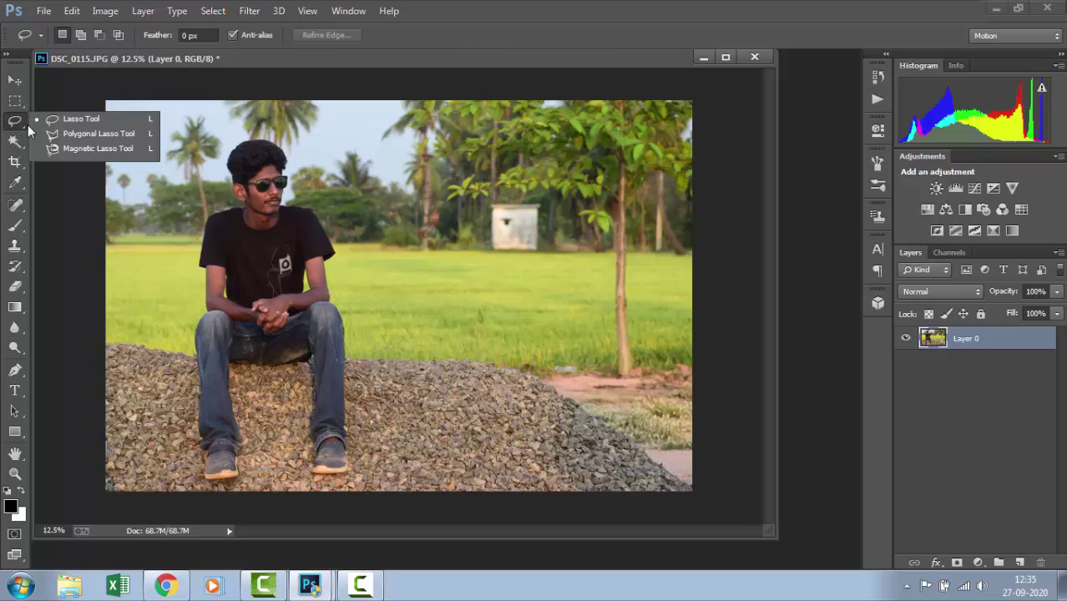
pyautogui.click(15, 143)
pyautogui.click(83, 139)
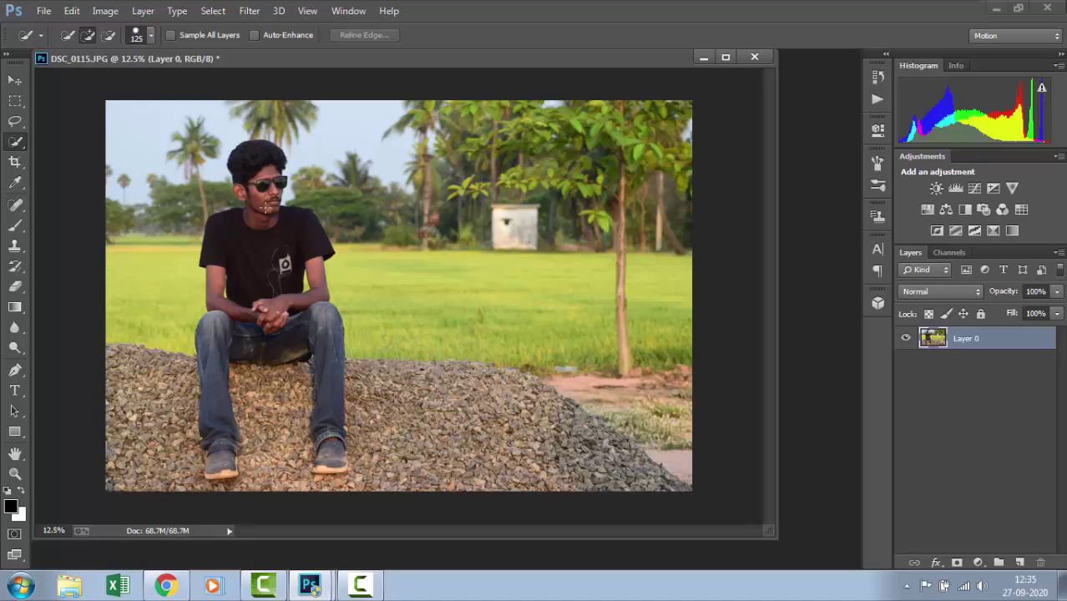
pyautogui.press(']')
pyautogui.press(']')
pyautogui.press(']')
pyautogui.press(']')
pyautogui.press('[')
pyautogui.press('[')
pyautogui.moveTo(259, 176)
pyautogui.mouseDown()
pyautogui.moveTo(288, 331)
pyautogui.moveTo(352, 398)
pyautogui.moveTo(450, 472)
pyautogui.moveTo(502, 488)
pyautogui.moveTo(566, 479)
pyautogui.moveTo(694, 499)
pyautogui.moveTo(220, 463)
pyautogui.moveTo(71, 472)
pyautogui.moveTo(90, 449)
pyautogui.moveTo(109, 362)
pyautogui.moveTo(343, 401)
pyautogui.moveTo(373, 381)
pyautogui.moveTo(359, 379)
pyautogui.moveTo(470, 380)
pyautogui.moveTo(541, 403)
pyautogui.moveTo(623, 463)
pyautogui.moveTo(615, 450)
pyautogui.moveTo(657, 453)
pyautogui.moveTo(617, 457)
pyautogui.mouseUp()
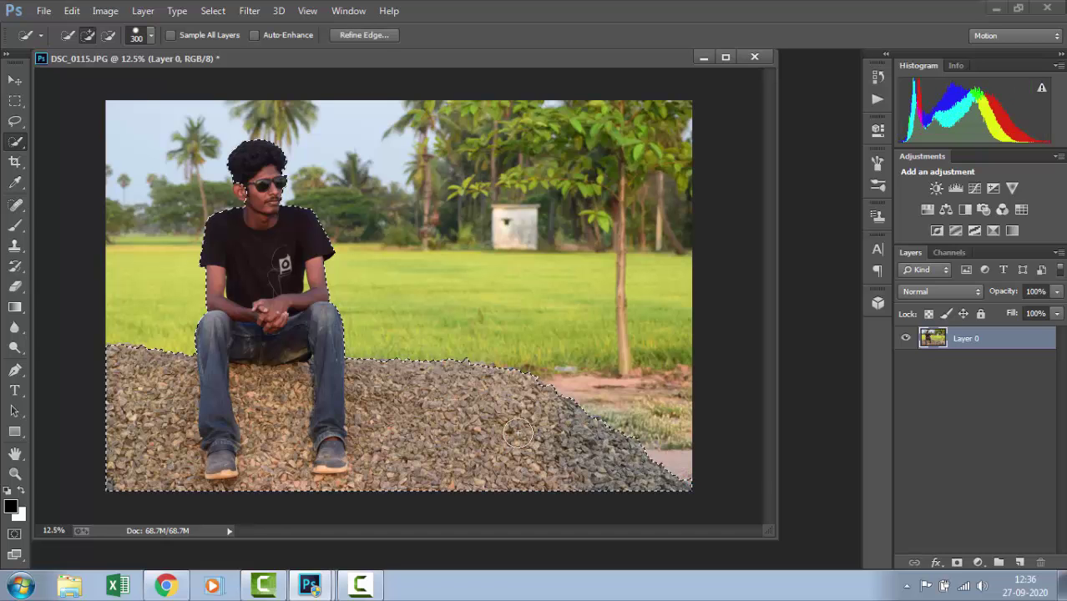
# Try to add the man's ear to the selection with a 100 px Quick Selection brush
pyautogui.hotkey('ctrl', '+')
pyautogui.hotkey('ctrl', '+')
pyautogui.moveTo(156, 317); pyautogui.dragTo(297, 465)
pyautogui.press('[')
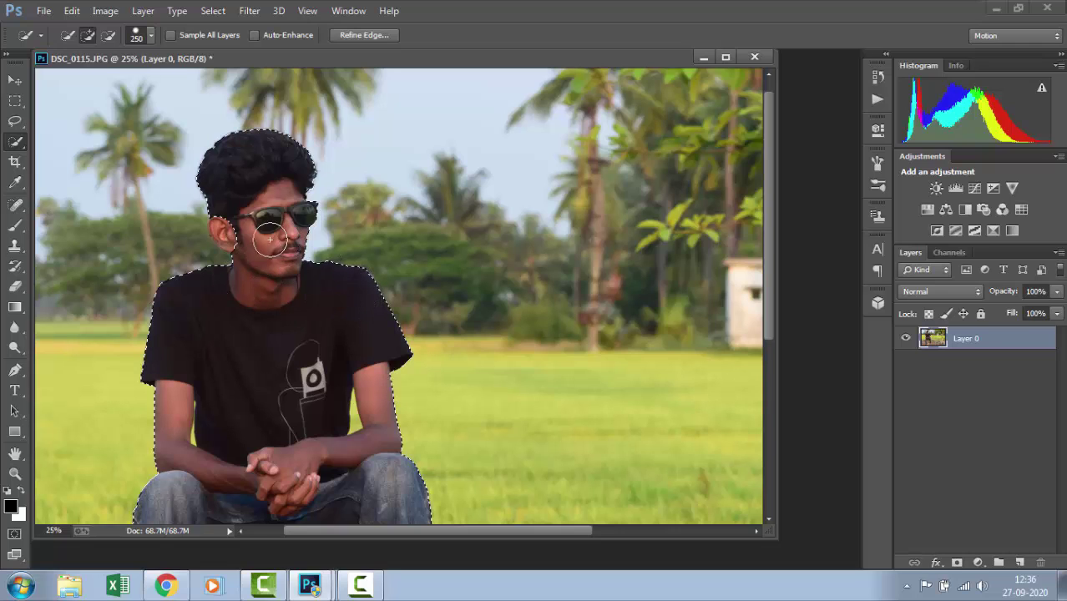
pyautogui.press('[')
pyautogui.press('[')
pyautogui.press('[')
pyautogui.press('[')
pyautogui.press('[')
pyautogui.moveTo(224, 241)
pyautogui.mouseDown()
pyautogui.moveTo(267, 238)
pyautogui.moveTo(233, 254)
pyautogui.mouseUp()
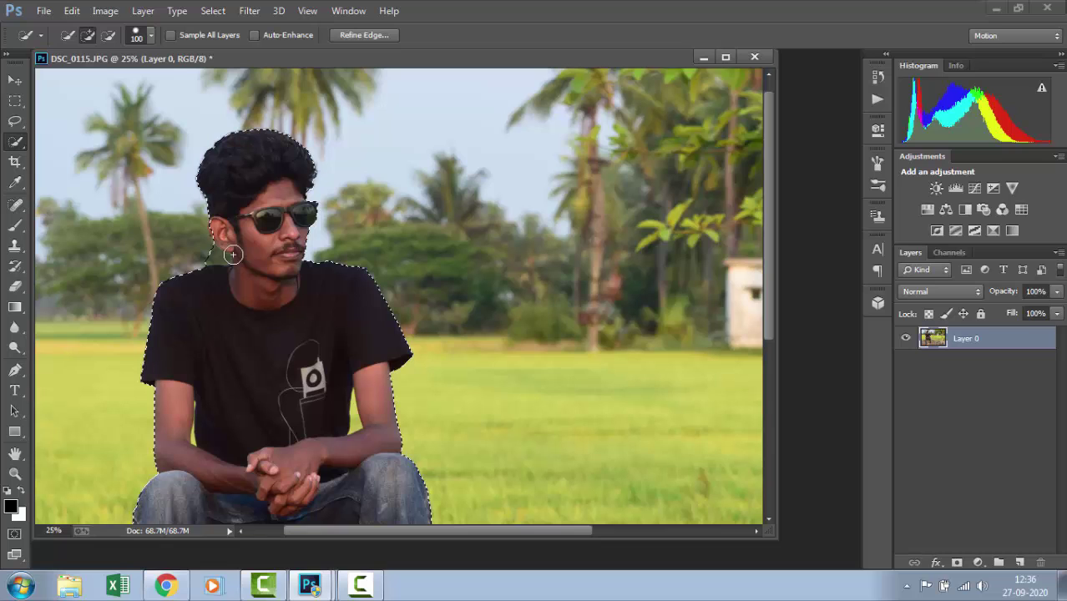
# Add the man's unselected ear to the selection with a 70 px Quick Selection brush
pyautogui.press('z')
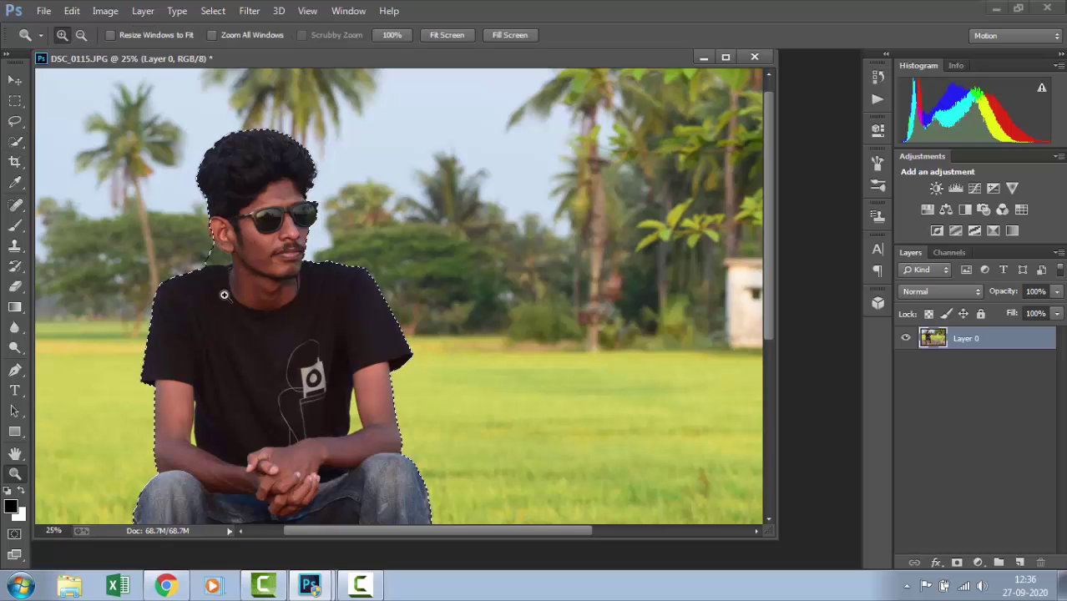
pyautogui.click(269, 295)
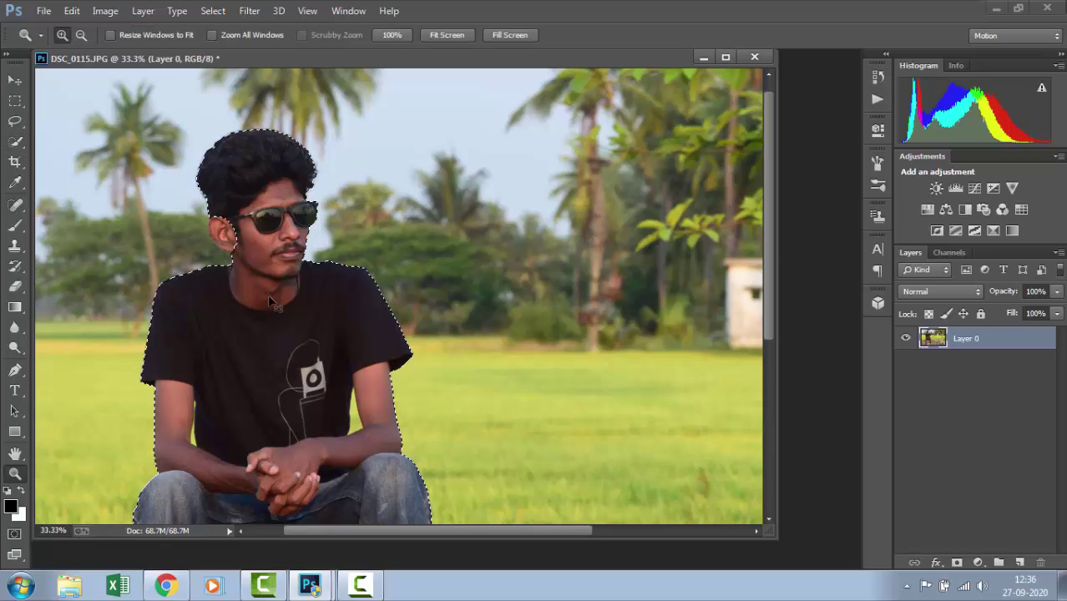
pyautogui.click(267, 294)
pyautogui.moveTo(142, 215); pyautogui.dragTo(260, 303)
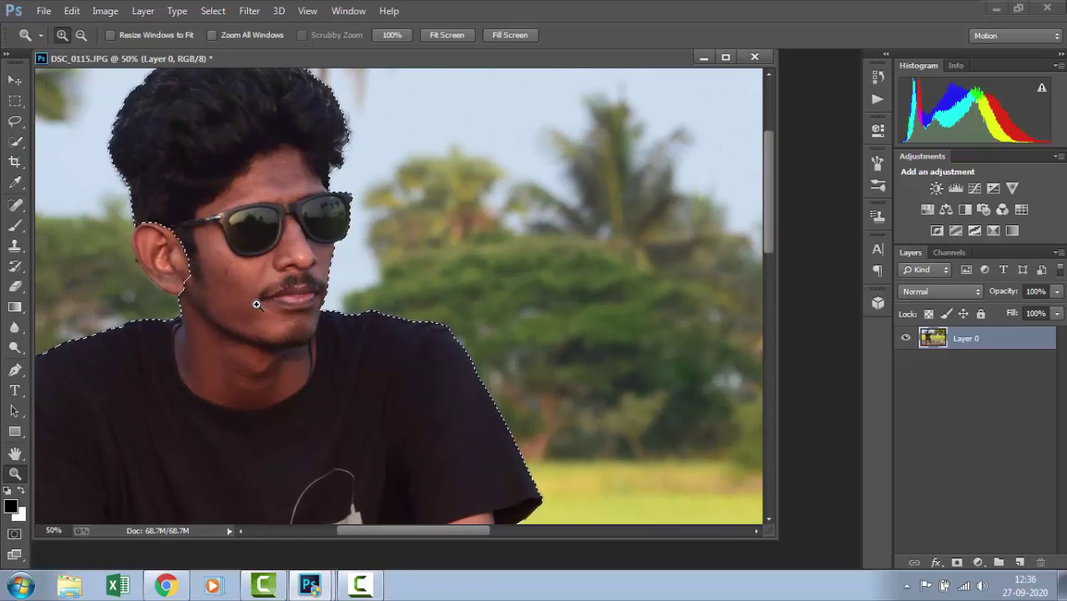
pyautogui.click(16, 142)
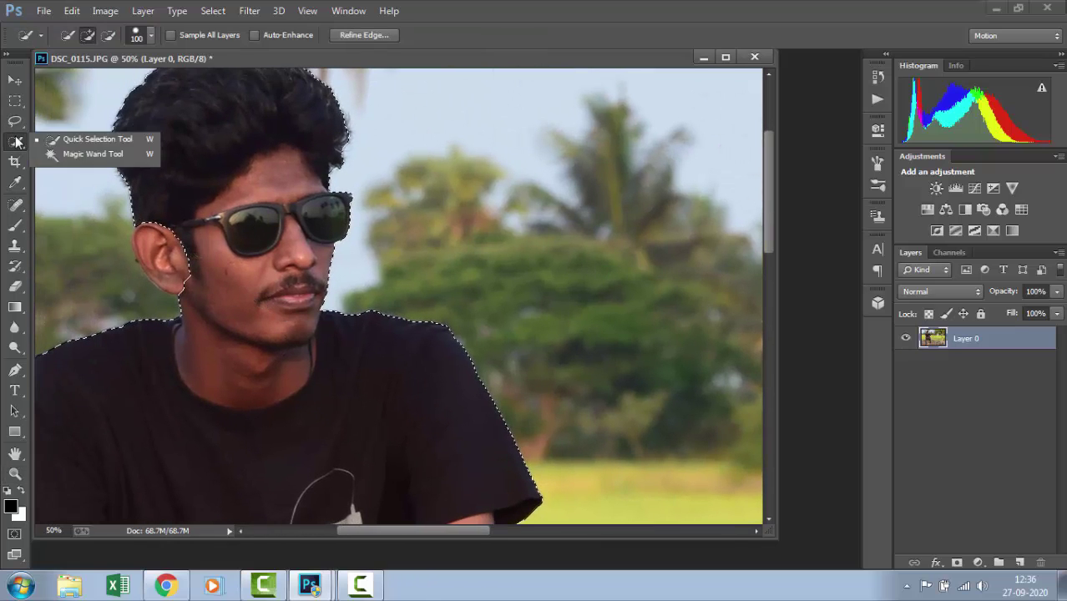
pyautogui.click(92, 139)
pyautogui.press('[')
pyautogui.press('[')
pyautogui.press('[')
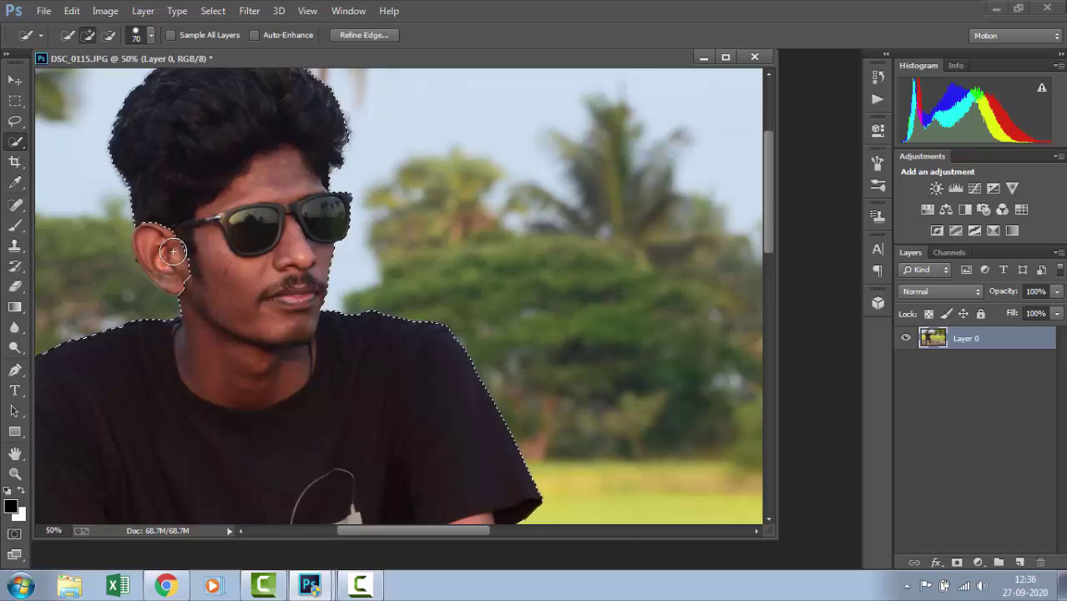
pyautogui.moveTo(160, 264); pyautogui.dragTo(156, 243)
# Extend the selection to the ear's outer rim, reducing the Quick Selection brush to 20 px and finally 9 px
pyautogui.hotkey('ctrl', '+')
pyautogui.hotkey('ctrl', '+')
pyautogui.hotkey('ctrl', '+')
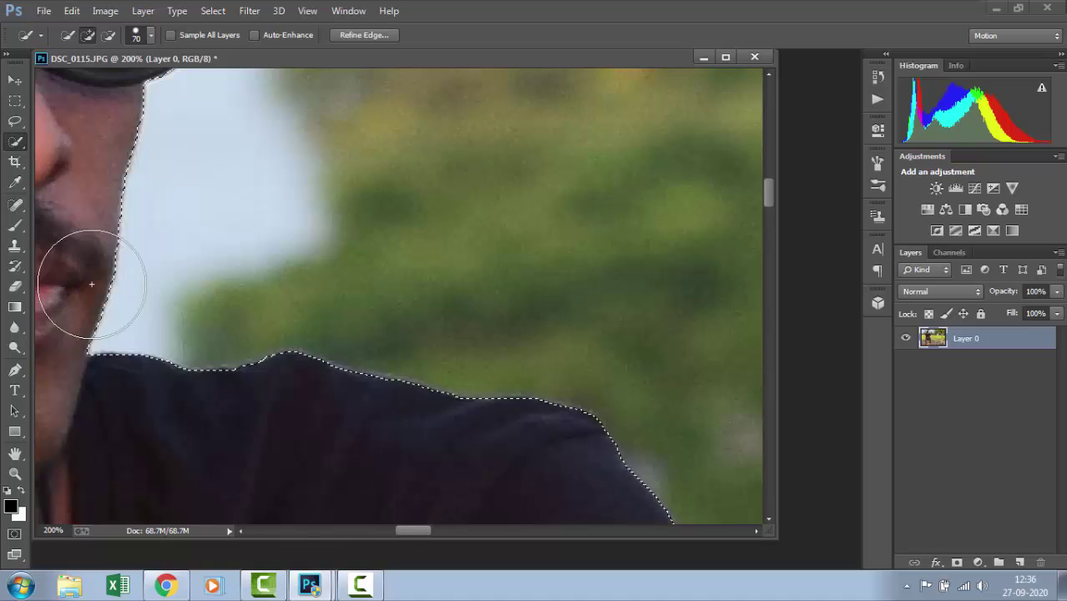
pyautogui.moveTo(96, 274)
pyautogui.mouseDown()
pyautogui.moveTo(155, 299)
pyautogui.moveTo(167, 333)
pyautogui.moveTo(219, 377)
pyautogui.moveTo(305, 380)
pyautogui.moveTo(331, 303)
pyautogui.mouseUp()
pyautogui.press('[')
pyautogui.press('[')
pyautogui.press('[')
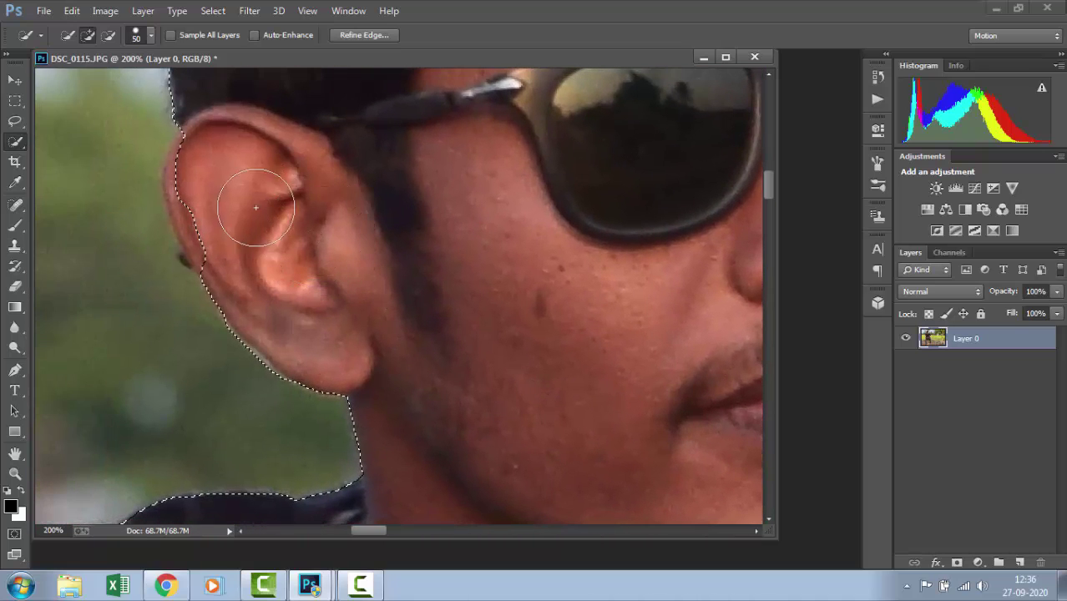
pyautogui.press('[')
pyautogui.press('[')
pyautogui.press('[')
pyautogui.press('[')
pyautogui.press('[')
pyautogui.press('[')
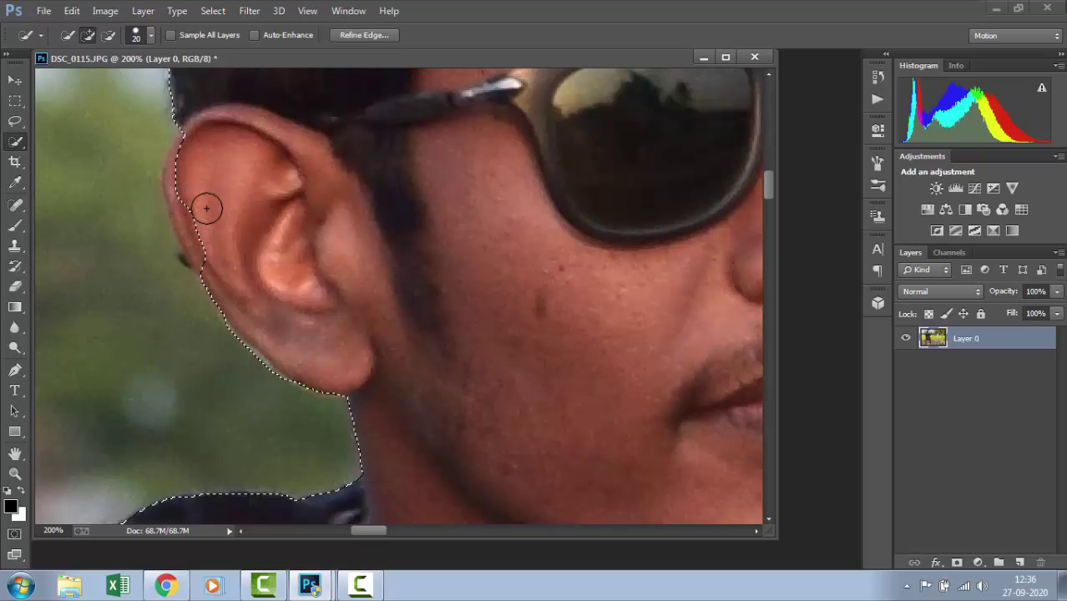
pyautogui.moveTo(194, 242); pyautogui.dragTo(190, 238)
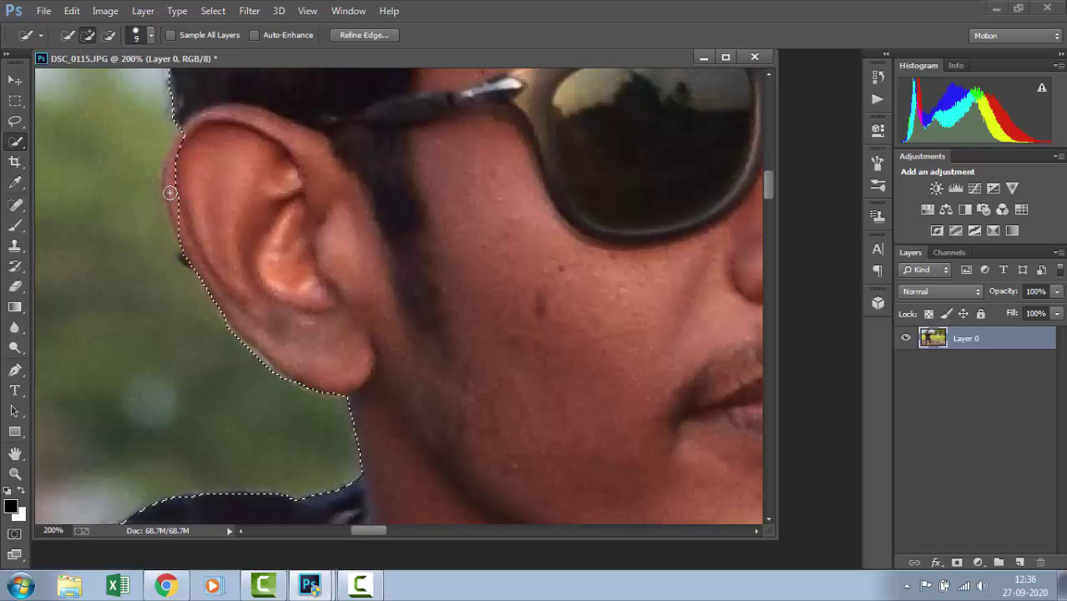
pyautogui.moveTo(167, 192)
pyautogui.mouseDown()
pyautogui.moveTo(175, 150)
pyautogui.moveTo(170, 189)
pyautogui.moveTo(178, 144)
pyautogui.moveTo(181, 187)
pyautogui.mouseUp()
# Check the selection outline around the man and along the gravel heap, enlarging the document window
pyautogui.scroll(-7, 326, 313)
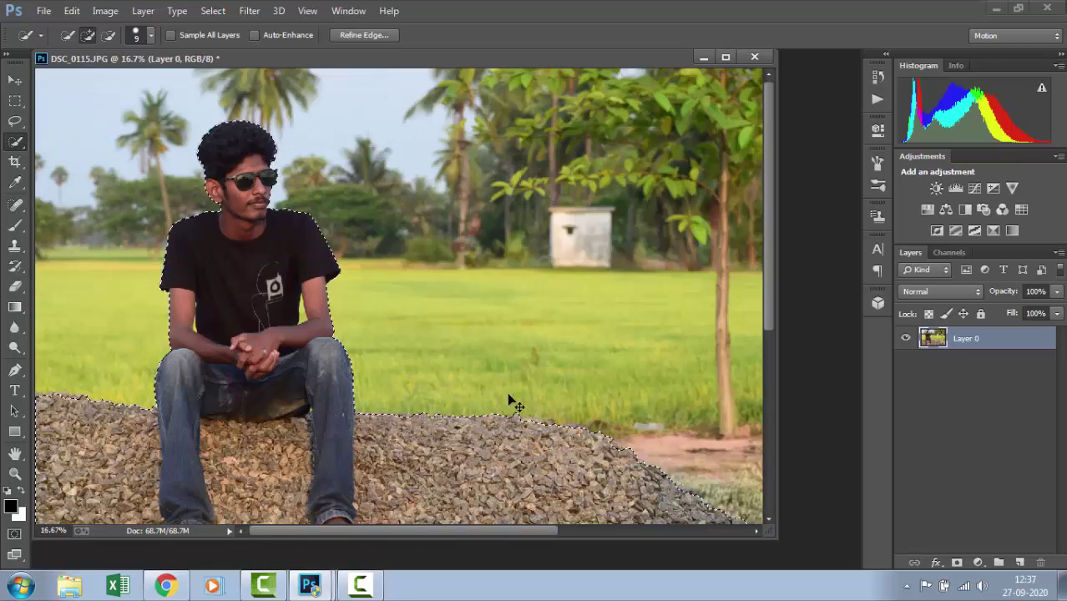
pyautogui.scroll(2, 600, 458)
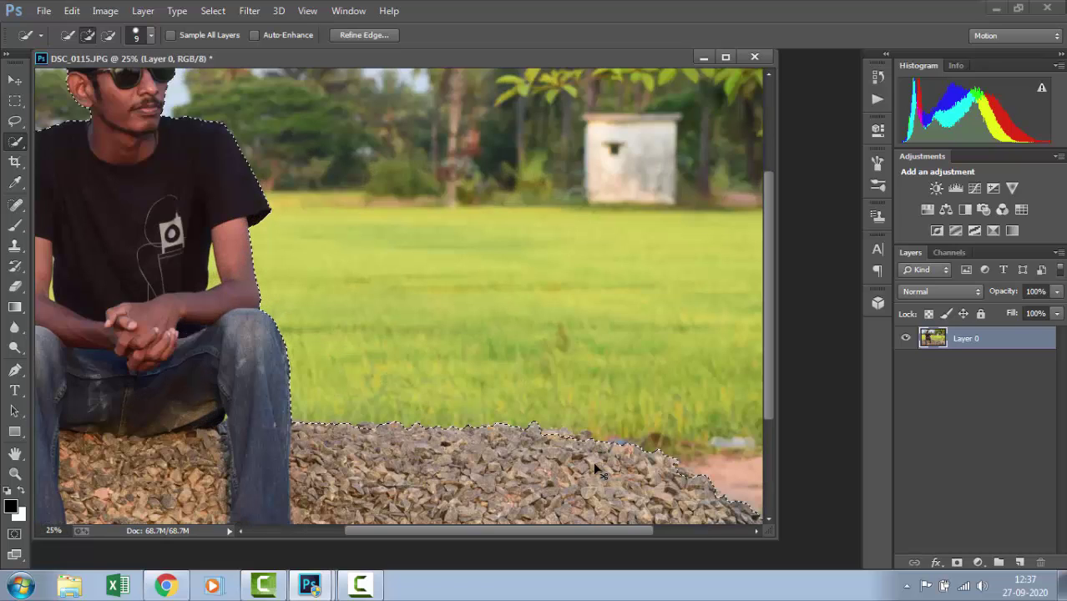
pyautogui.scroll(-2, 594, 473)
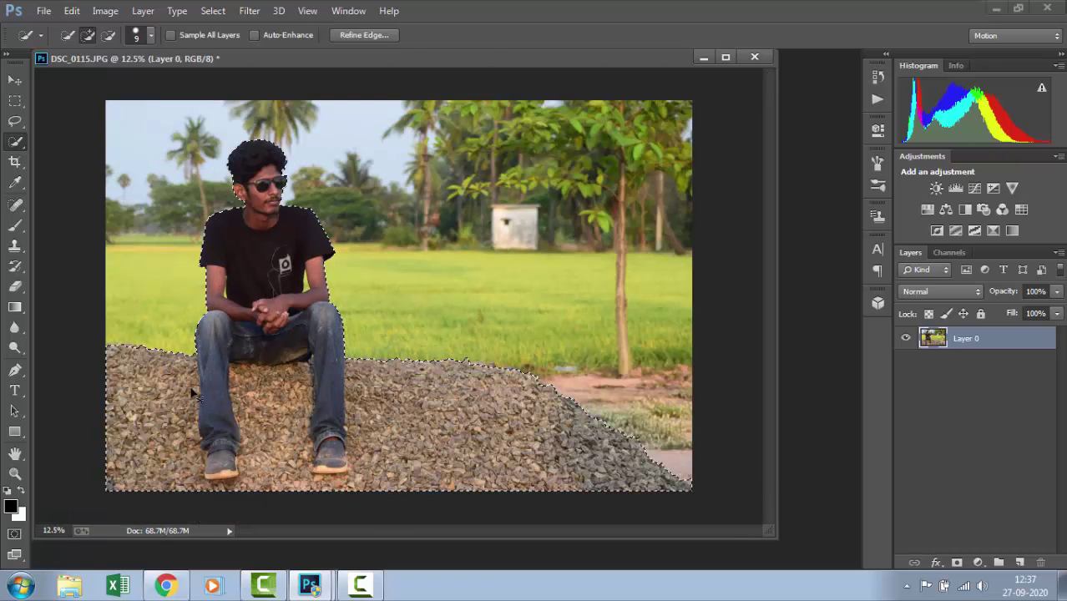
pyautogui.scroll(1, 193, 392)
pyautogui.moveTo(240, 460); pyautogui.dragTo(238, 426)
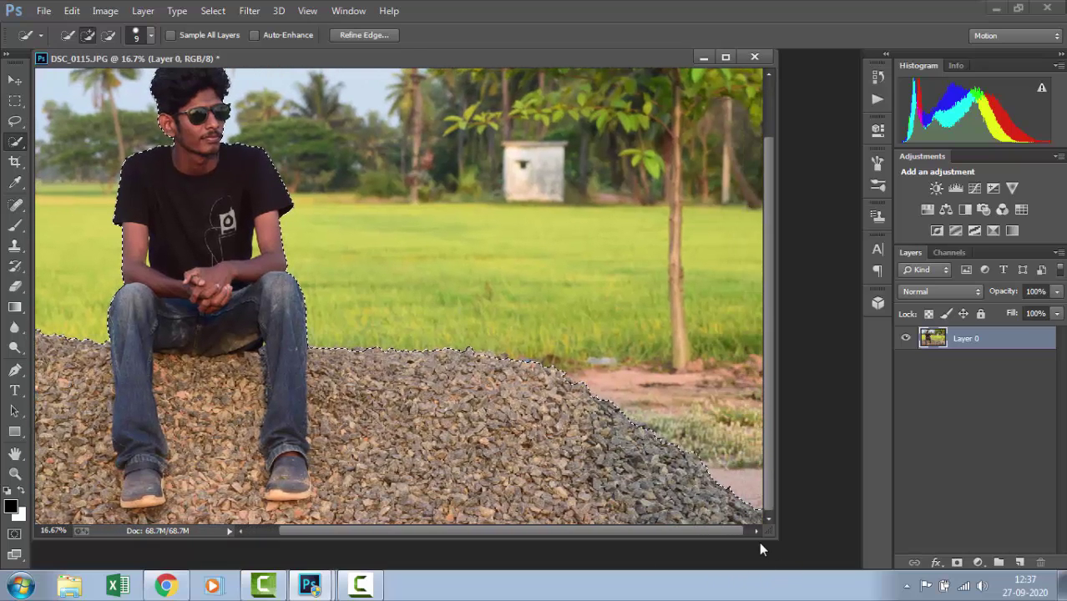
pyautogui.moveTo(776, 537); pyautogui.dragTo(830, 571)
pyautogui.hotkey('ctrl', '-')
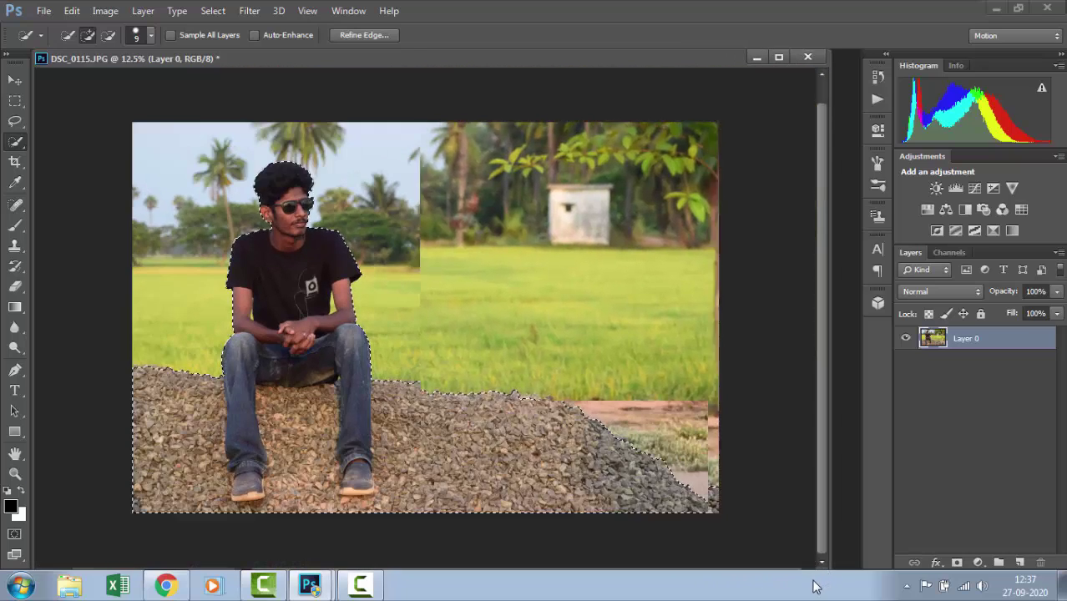
pyautogui.hotkey('ctrl', '+')
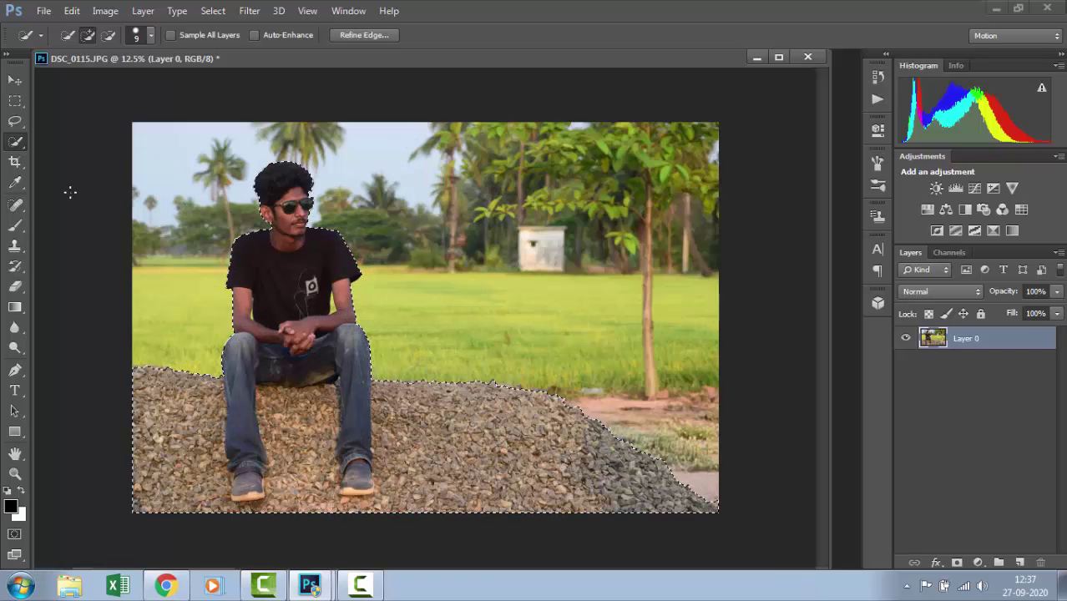
pyautogui.click(15, 79)
pyautogui.rightClick(312, 341)
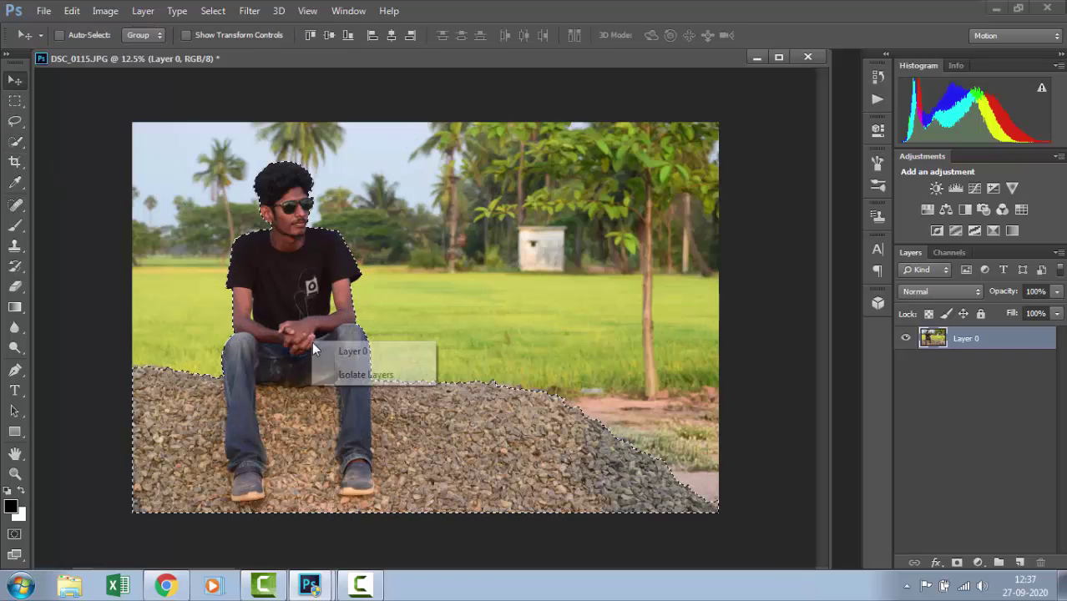
pyautogui.click(522, 375)
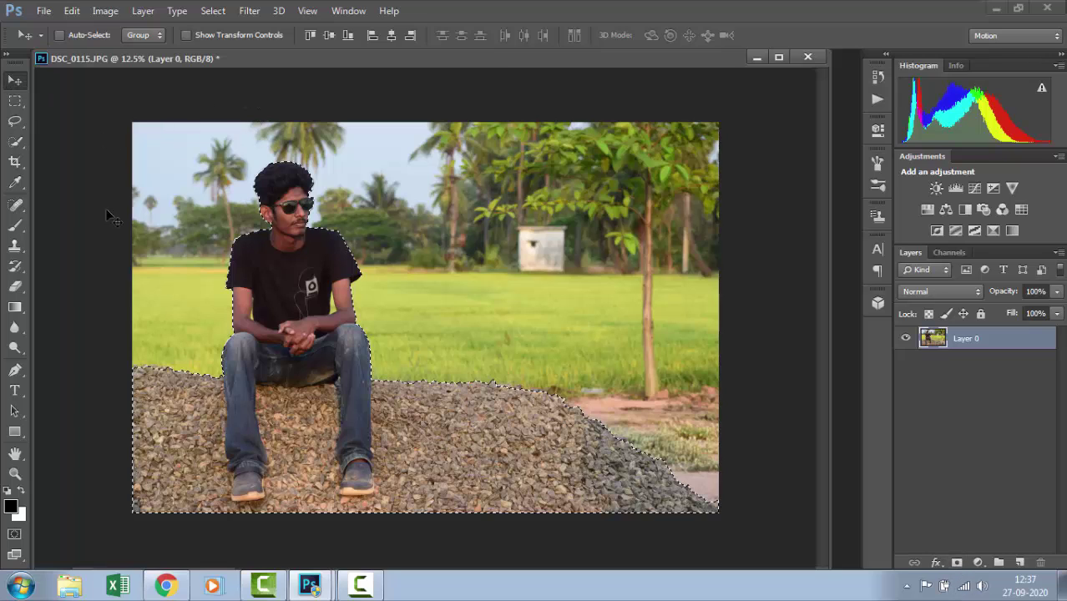
# Refine the selection edge in Overlay view with Smooth 22, Feather 2.4 px and Contrast 21%, and add it as a layer mask
pyautogui.click(25, 144)
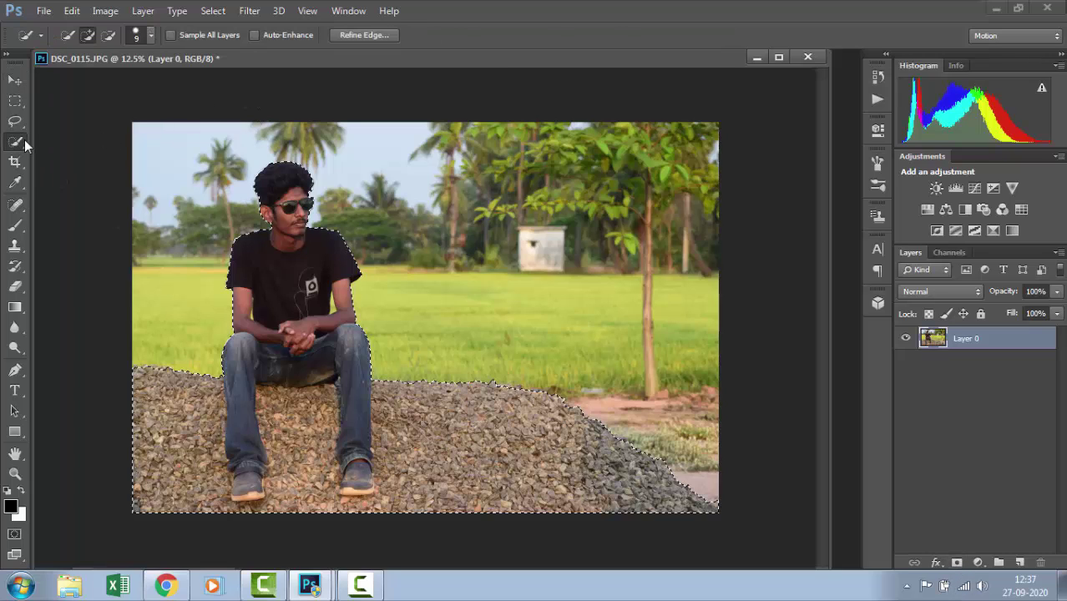
pyautogui.click(363, 35)
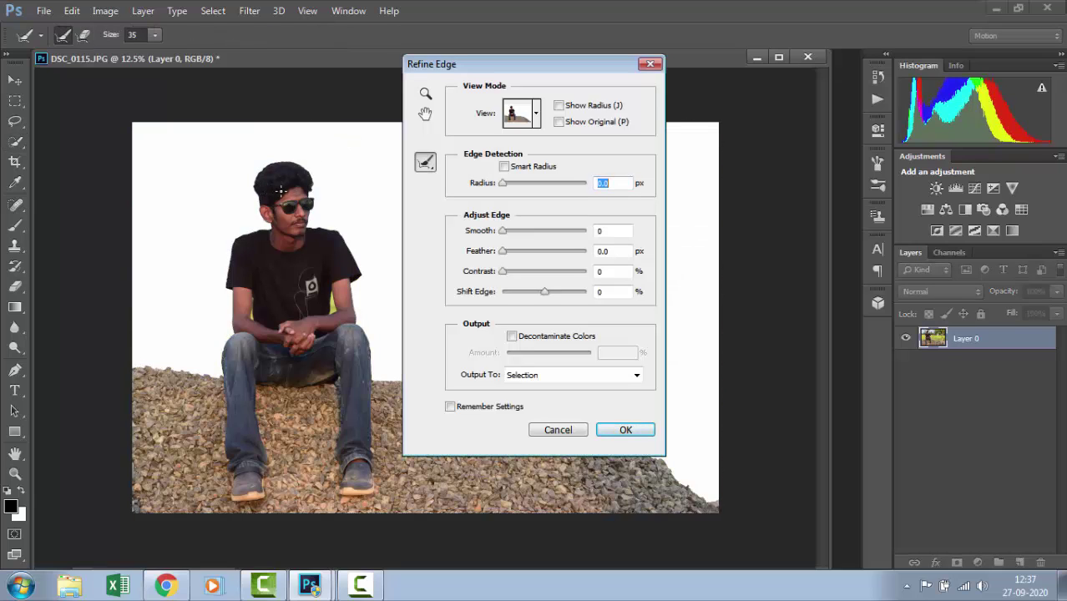
pyautogui.click(538, 119)
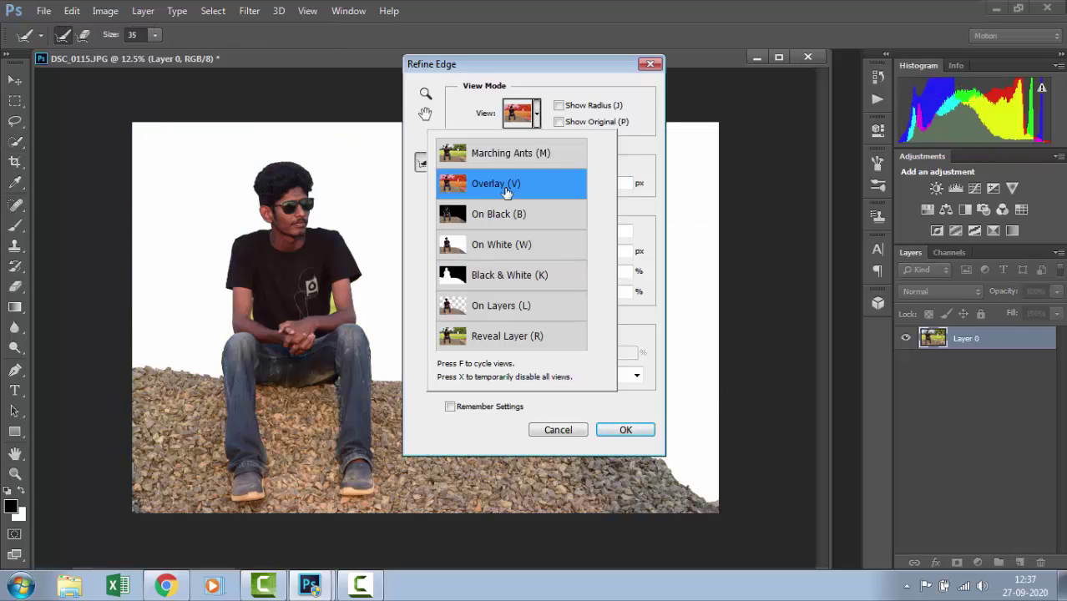
pyautogui.click(501, 184)
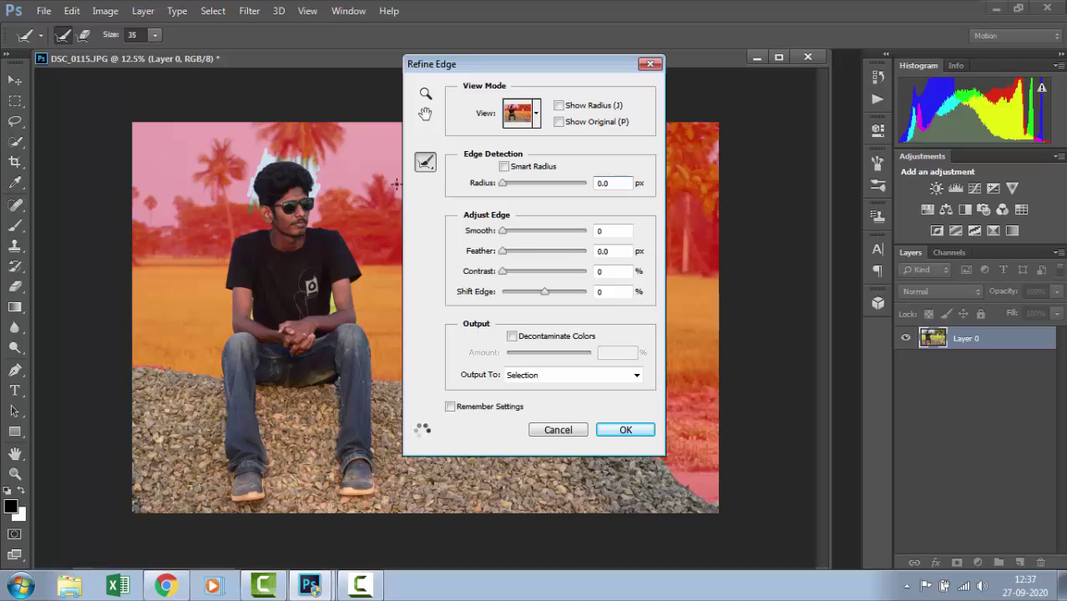
pyautogui.moveTo(504, 234); pyautogui.dragTo(511, 256)
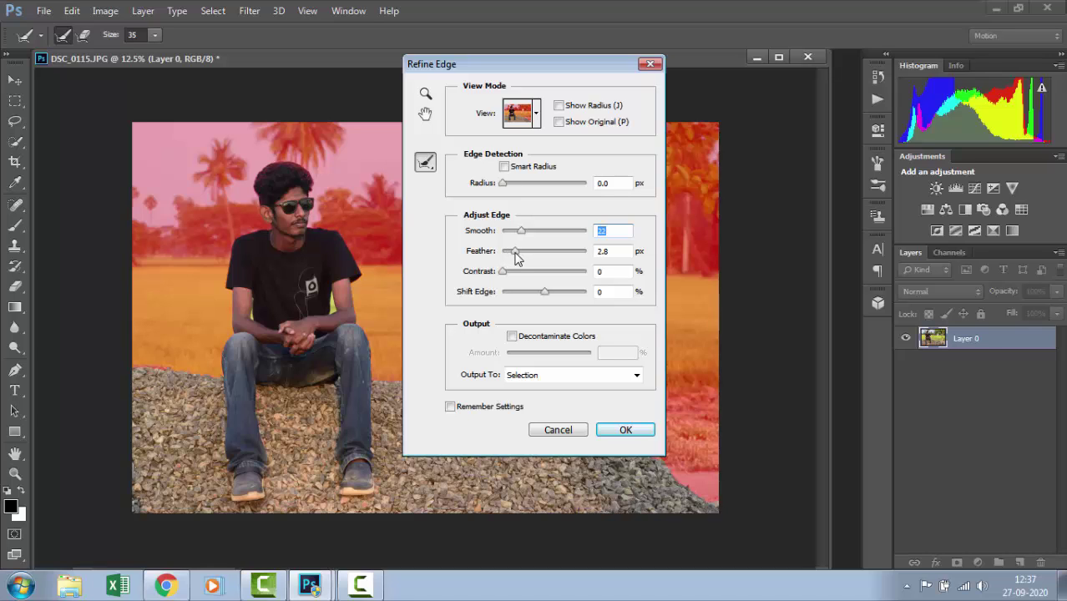
pyautogui.moveTo(516, 258); pyautogui.dragTo(514, 261)
pyautogui.moveTo(504, 271); pyautogui.dragTo(519, 278)
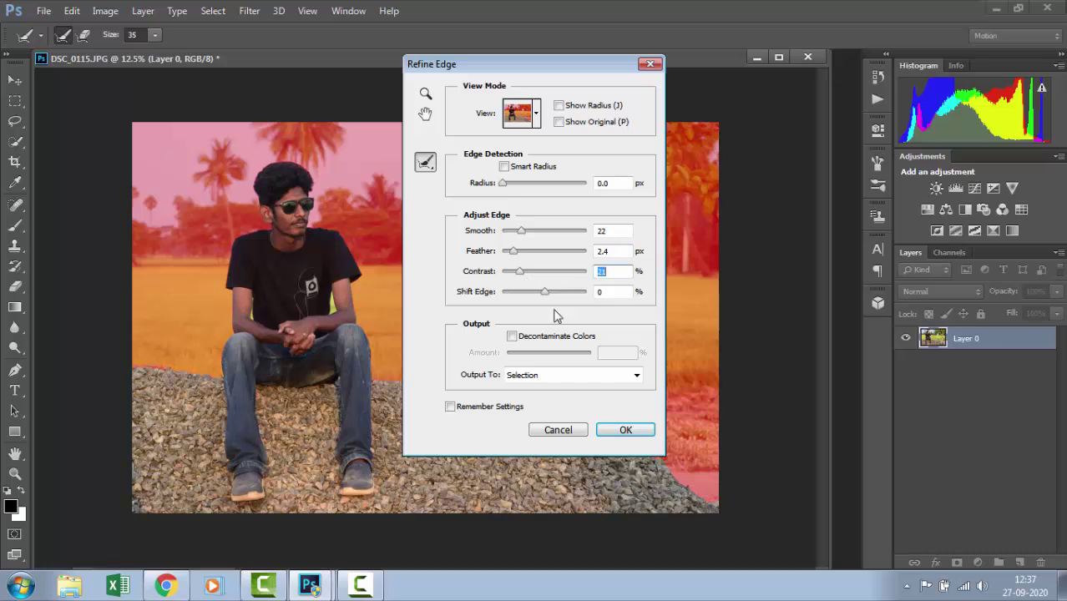
pyautogui.click(633, 435)
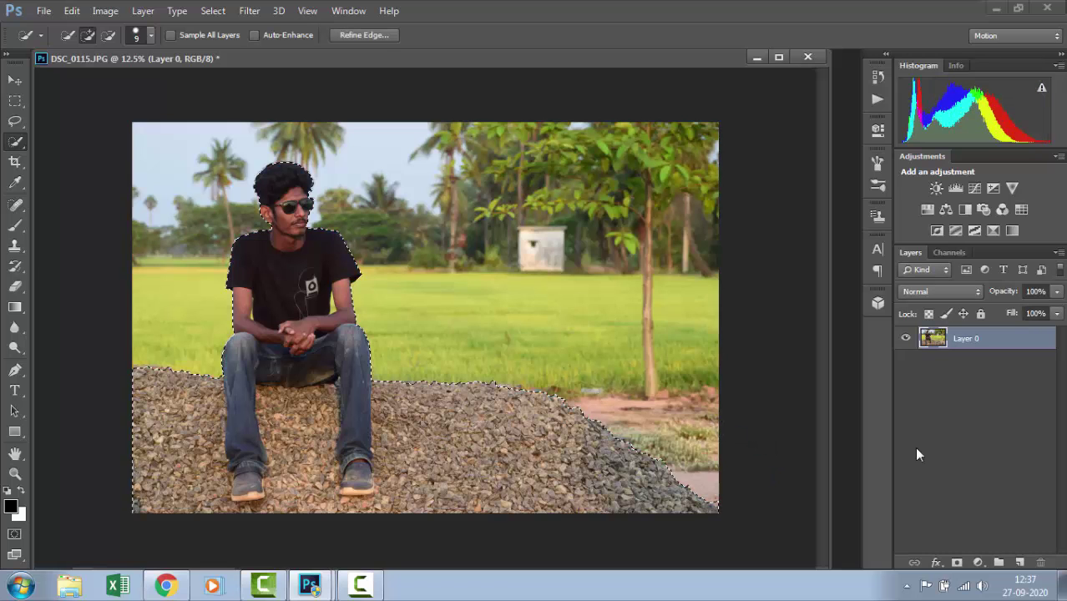
pyautogui.click(957, 563)
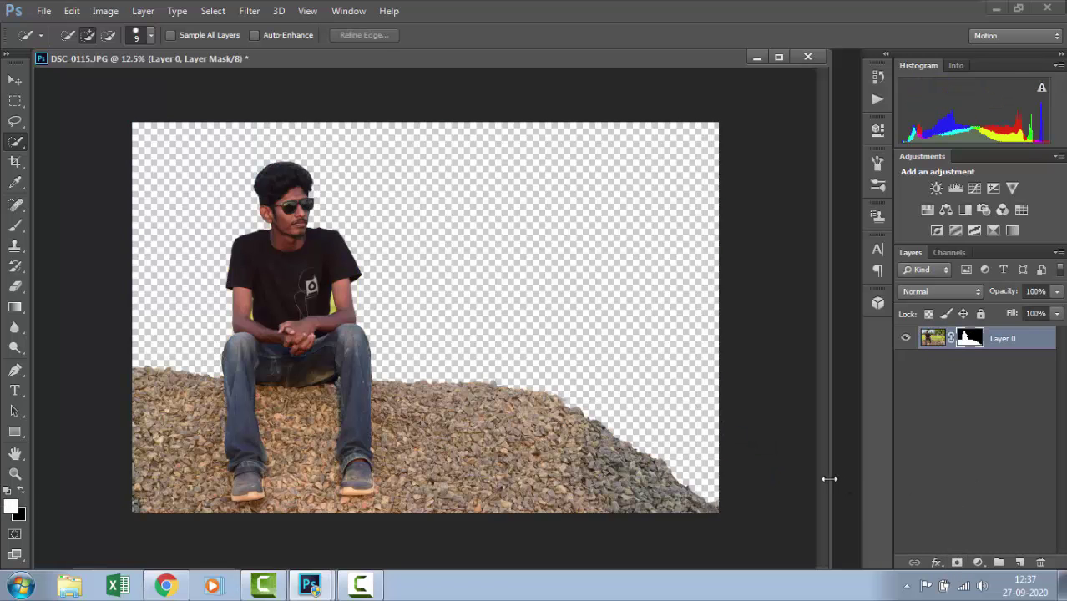
# Select the green patch between the man's left arm and torso with the Magic Wand, feather it 0.5 px and delete it
pyautogui.hotkey('ctrl', '+')
pyautogui.hotkey('ctrl', '+')
pyautogui.hotkey('ctrl', '+')
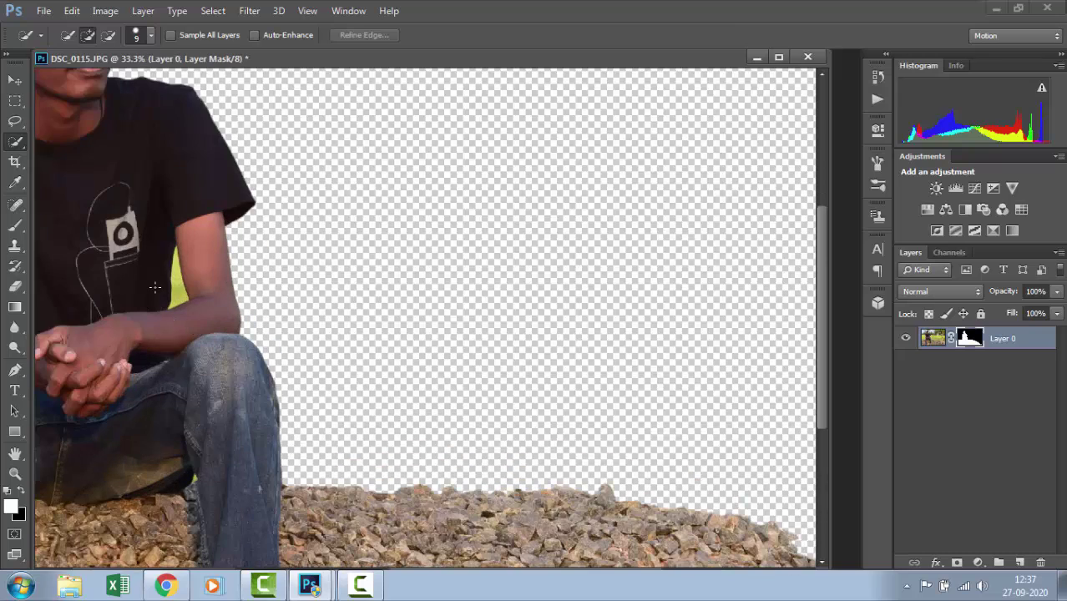
pyautogui.moveTo(175, 263); pyautogui.dragTo(413, 313)
pyautogui.click(948, 338)
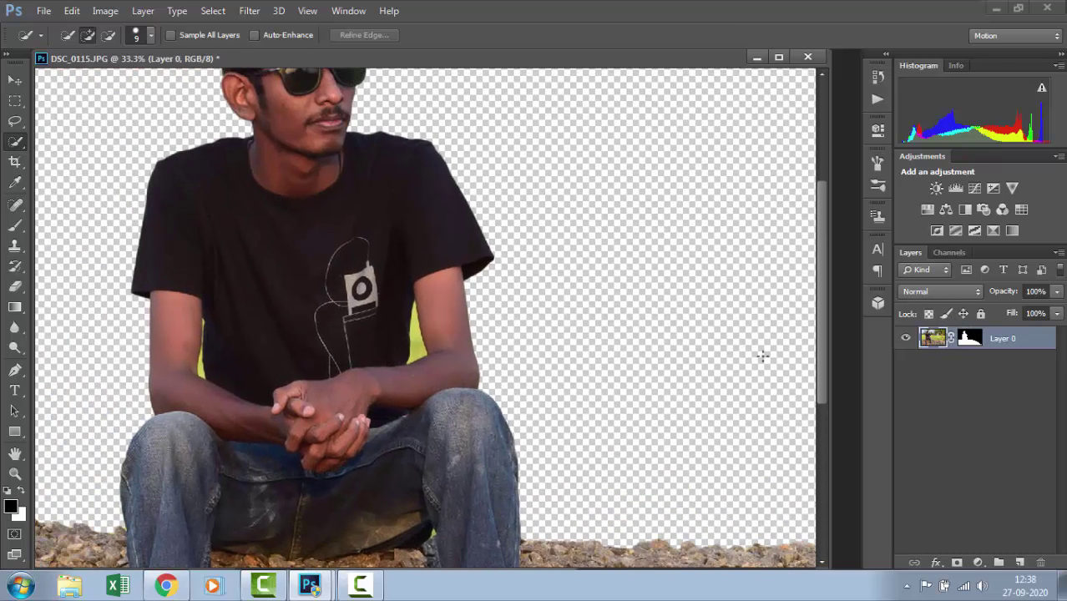
pyautogui.rightClick(16, 147)
pyautogui.click(92, 152)
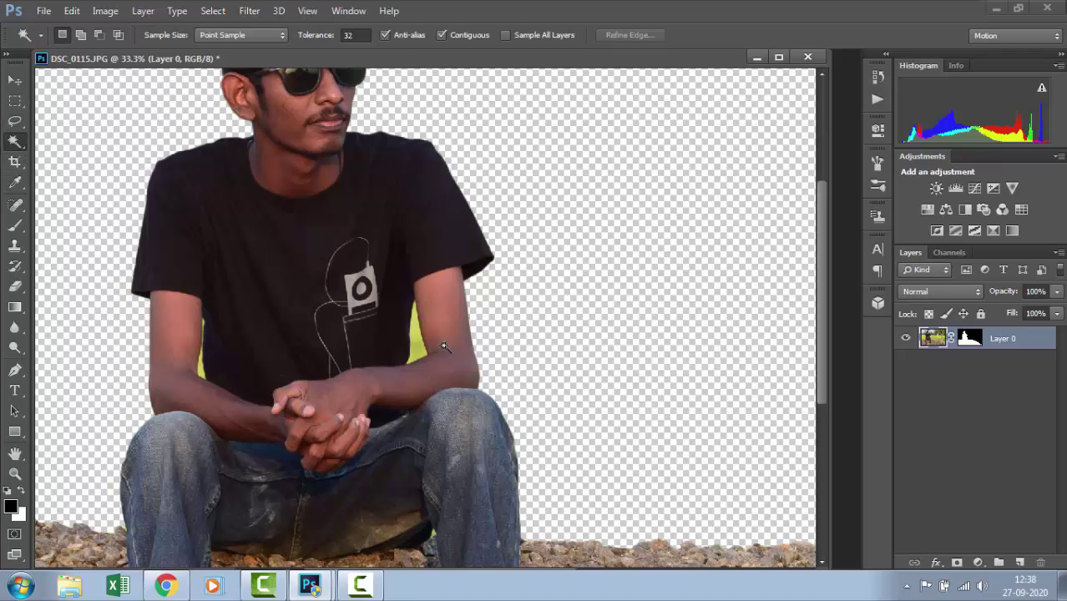
pyautogui.click(417, 347)
pyautogui.rightClick(417, 347)
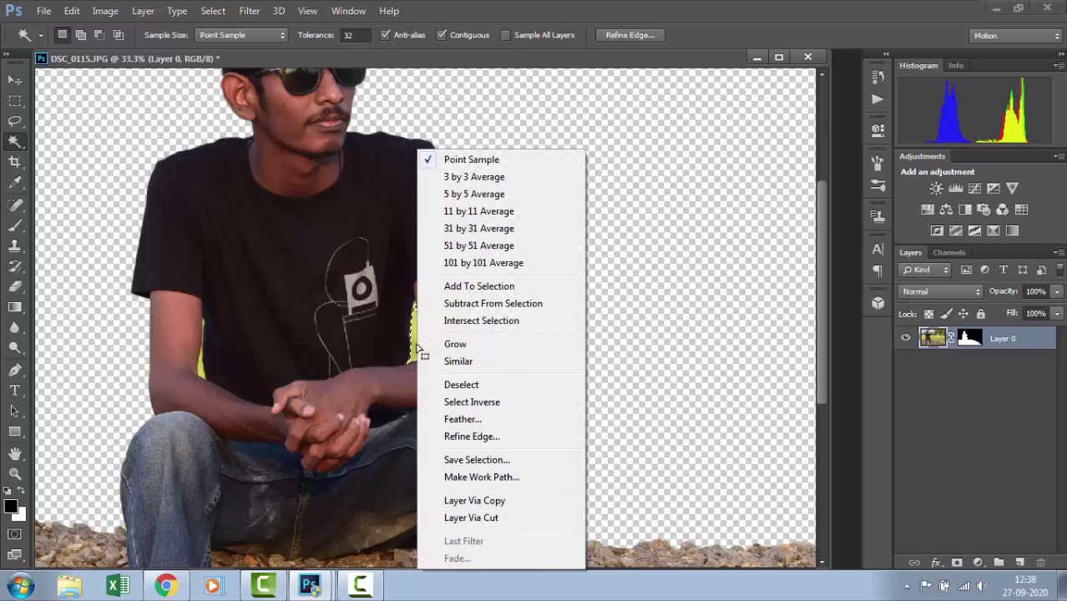
pyautogui.click(462, 419)
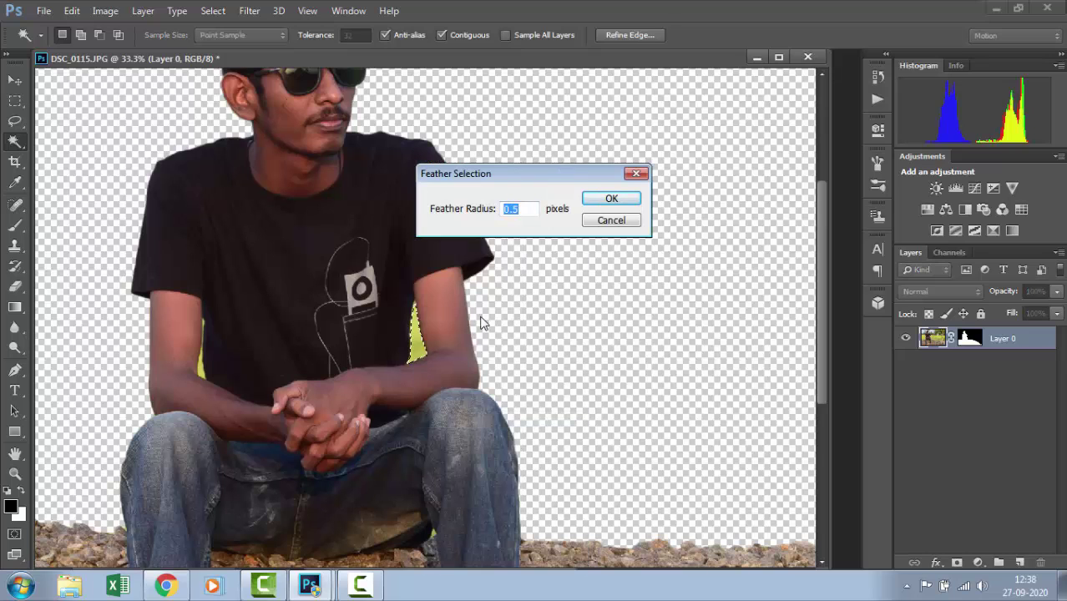
pyautogui.press('Return')
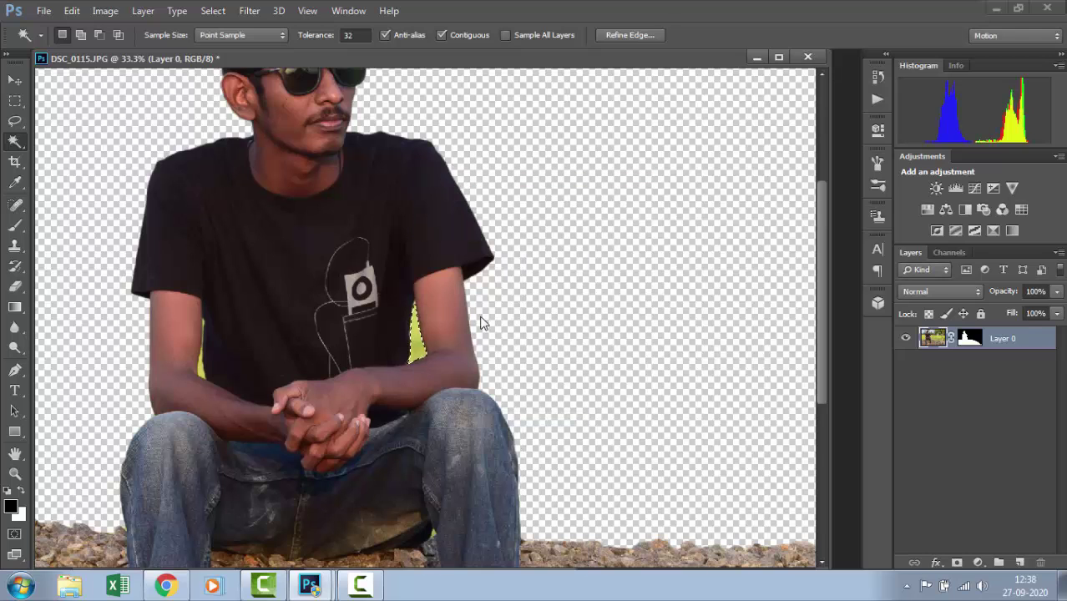
pyautogui.press('Delete')
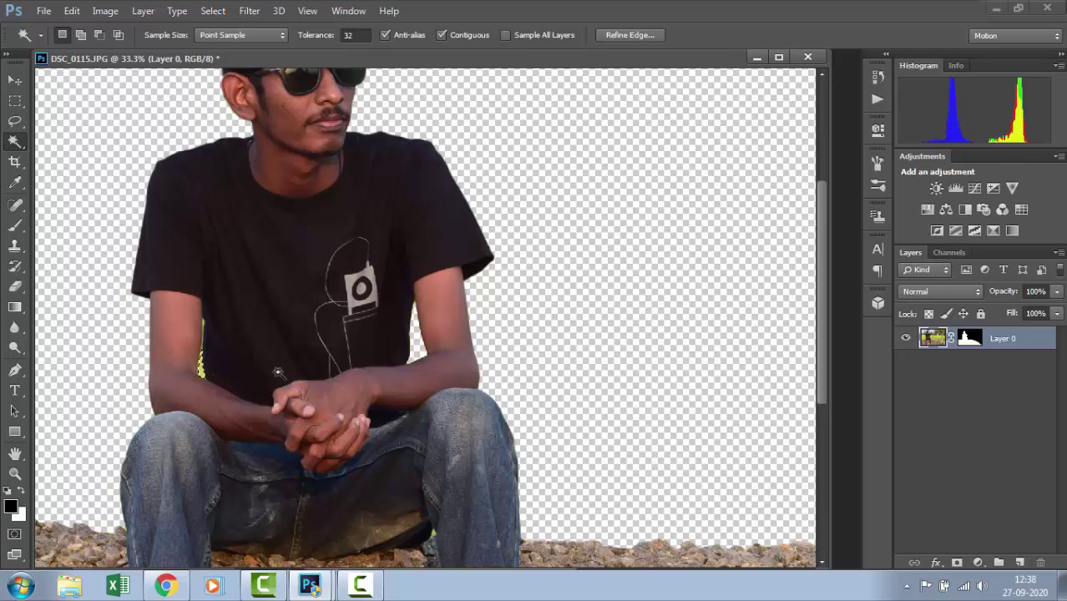
# Delete the green beside the man's right arm, outlining the leftover strip with the Polygonal Lasso, and clear the selection
pyautogui.press('Delete')
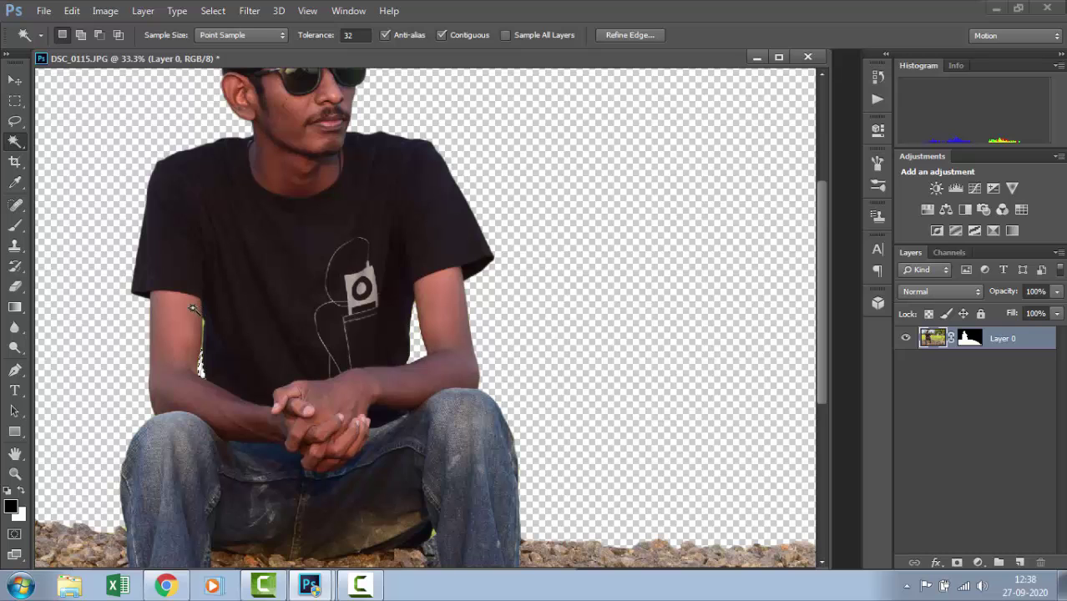
pyautogui.hotkey('ctrl', '+')
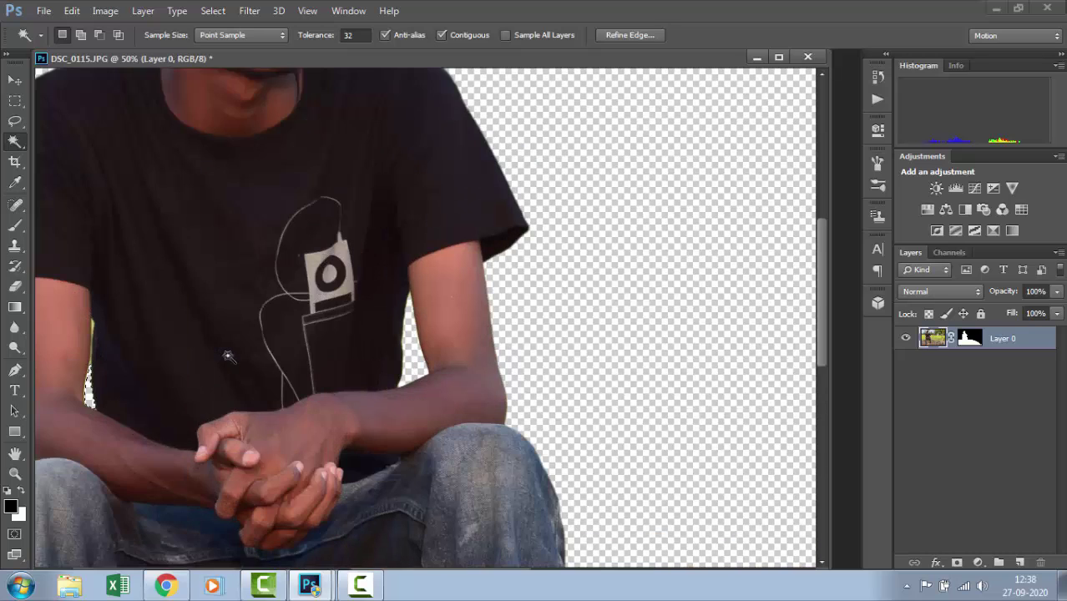
pyautogui.hotkey('ctrl', '+')
pyautogui.moveTo(153, 356); pyautogui.dragTo(287, 376)
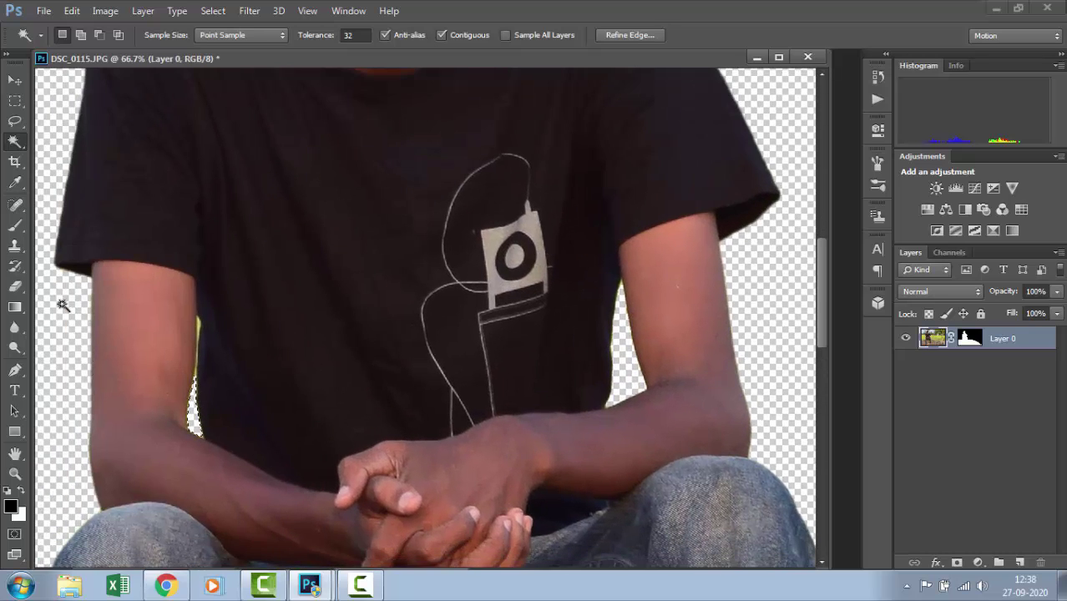
pyautogui.rightClick(15, 143)
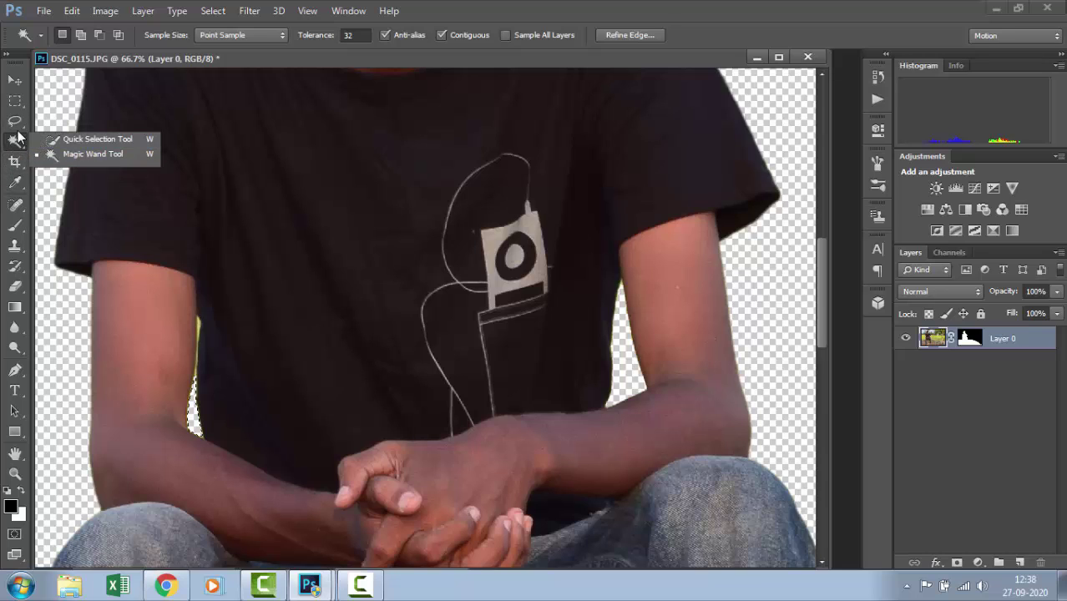
pyautogui.click(17, 126)
pyautogui.rightClick(17, 125)
pyautogui.click(75, 137)
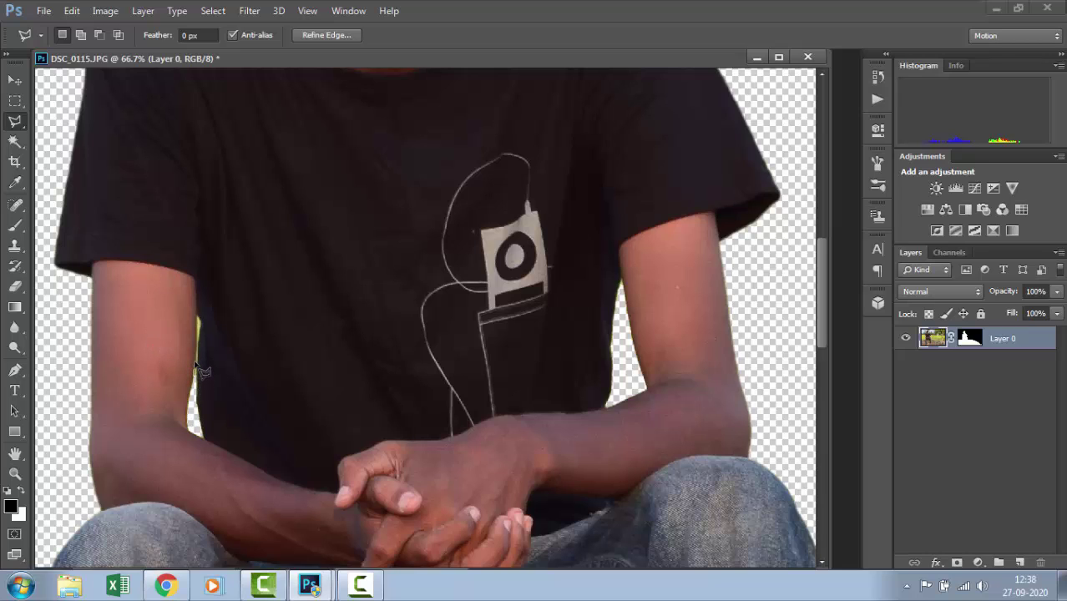
pyautogui.click(198, 317)
pyautogui.doubleClick(197, 382)
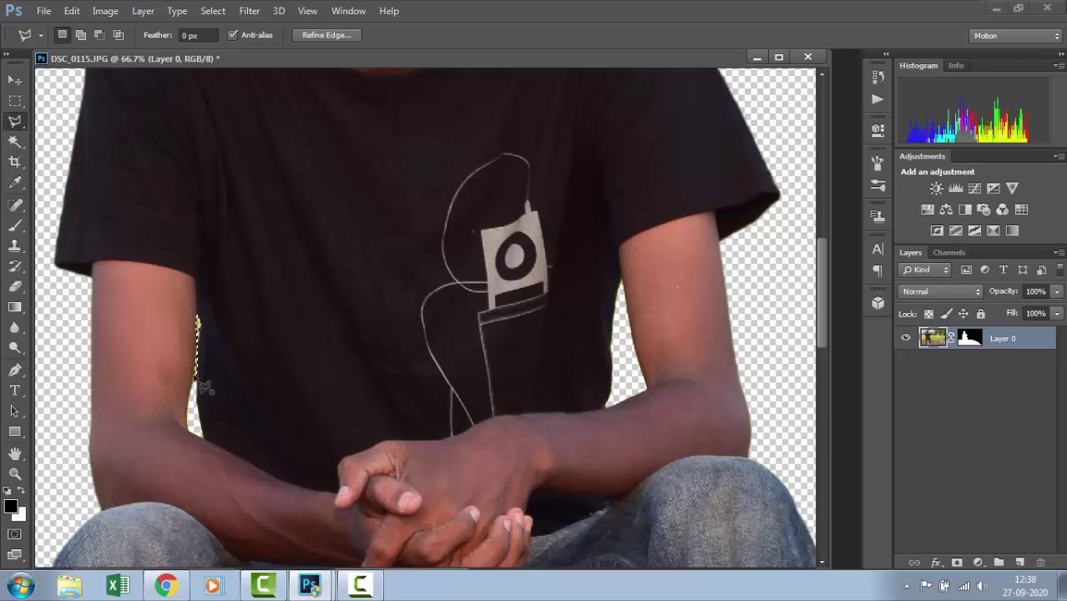
pyautogui.click(15, 80)
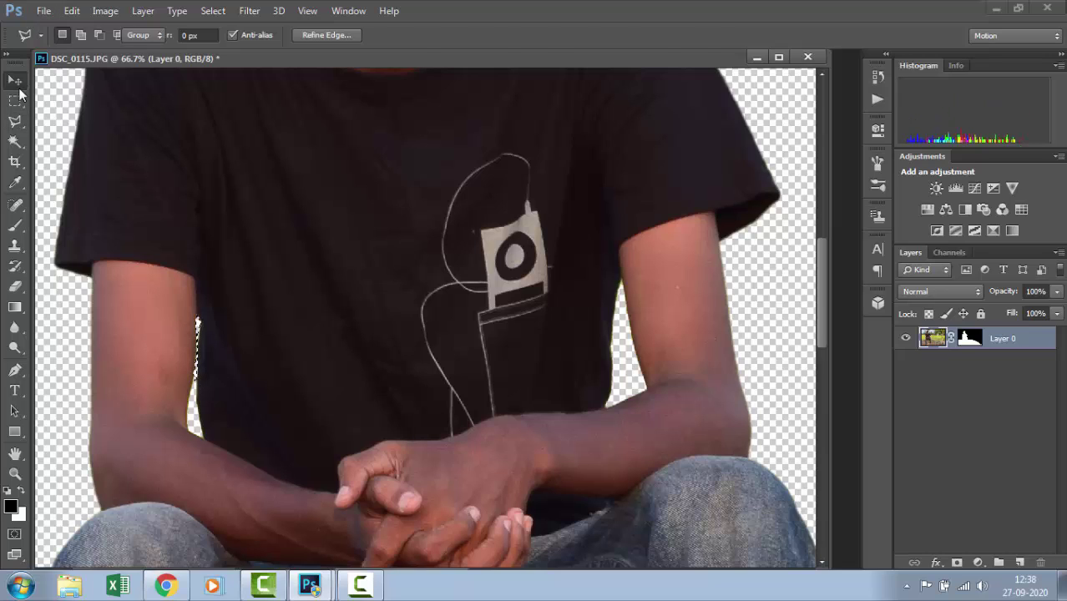
pyautogui.hotkey('ctrl', 'd')
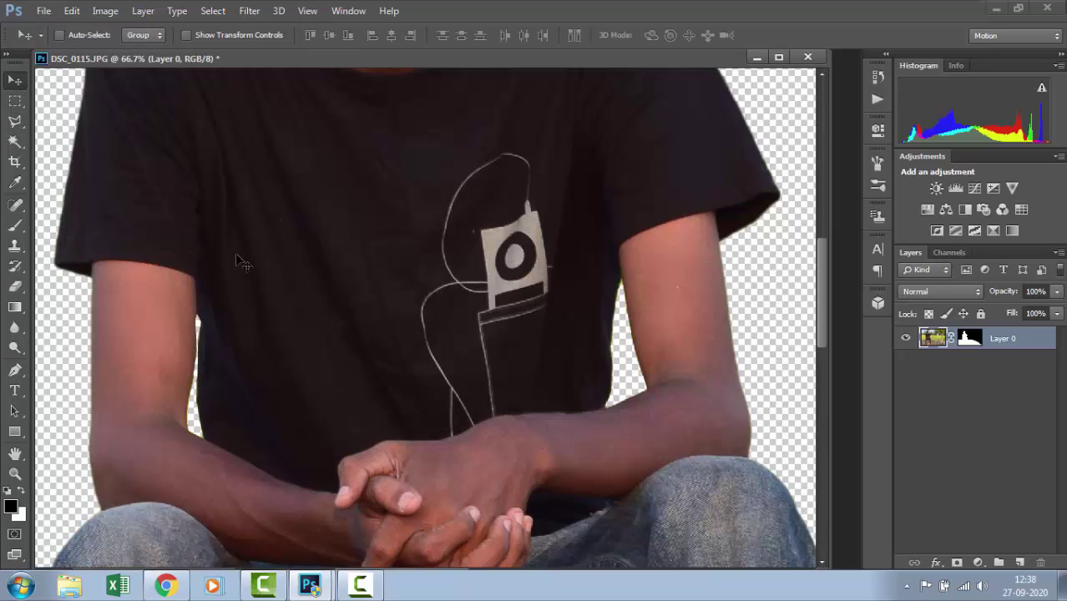
# Apply the layer mask of Layer 0 permanently
pyautogui.hotkey('ctrl', '0')
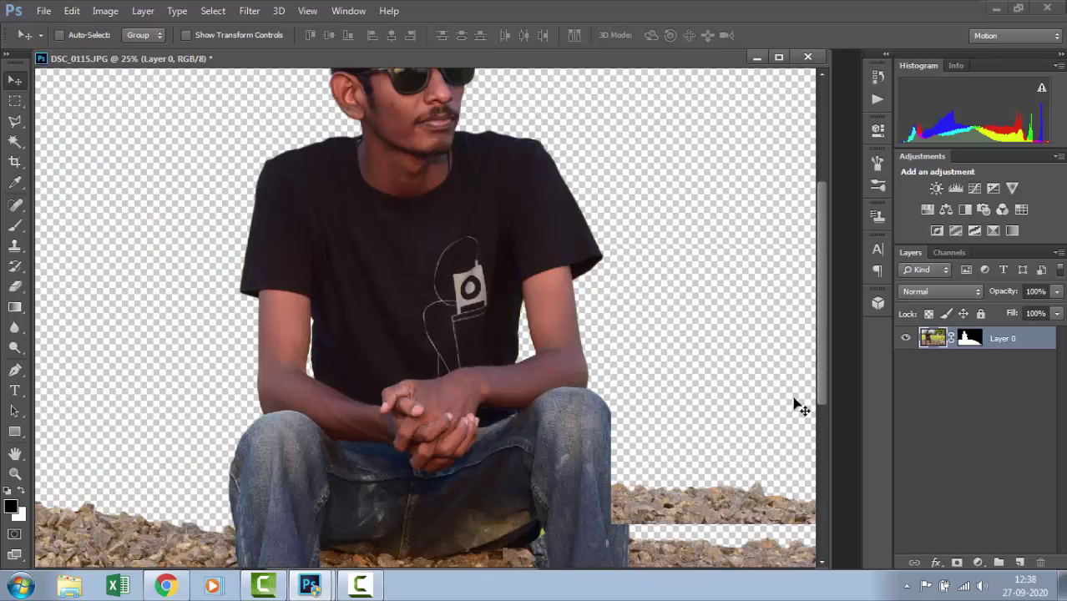
pyautogui.click(969, 340)
pyautogui.rightClick(969, 340)
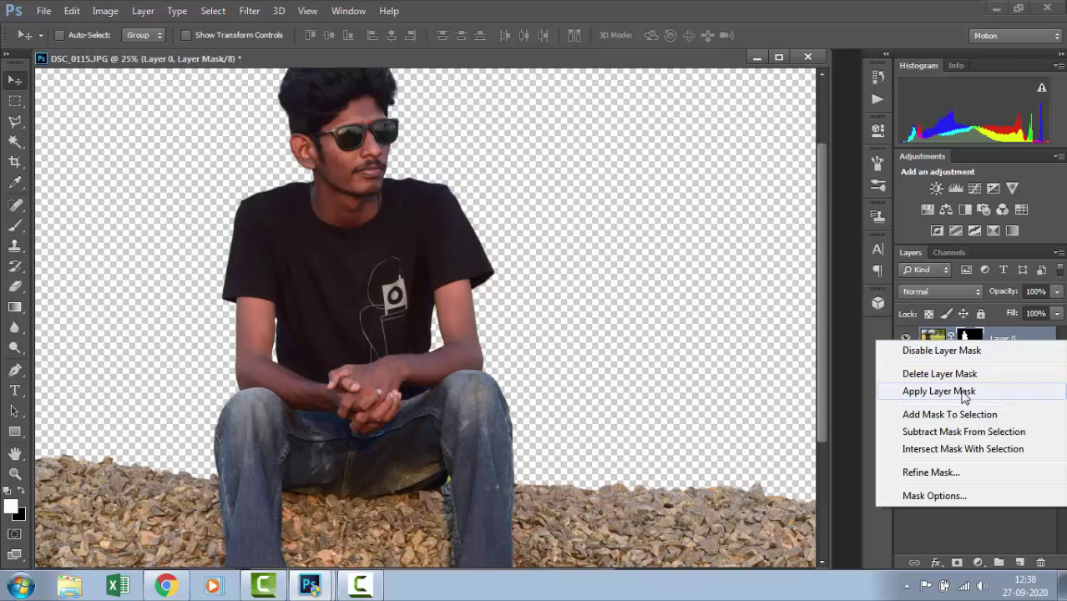
pyautogui.click(951, 390)
pyautogui.hotkey('ctrl', '-')
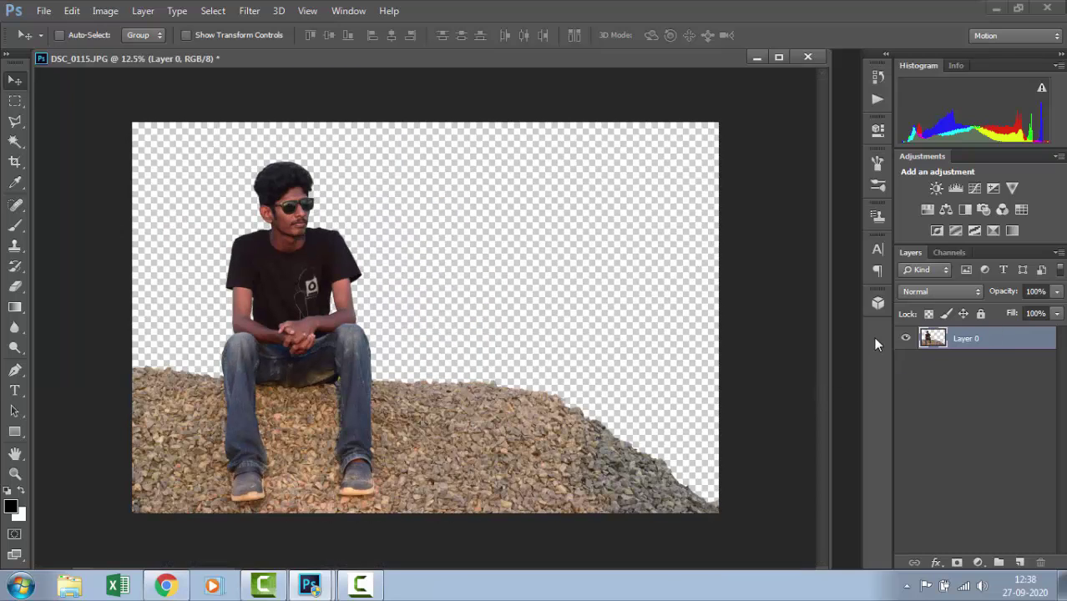
# Place images (1).jpg in the document, enlarged to cover the whole canvas, and rasterize its layer
pyautogui.hotkey('ctrl', 'o')
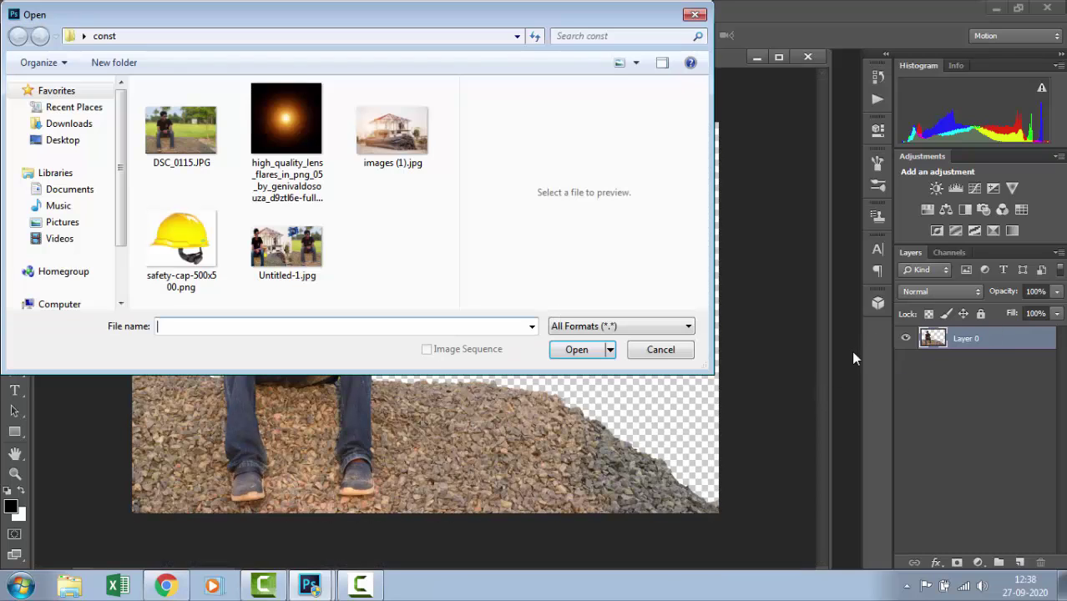
pyautogui.click(405, 139)
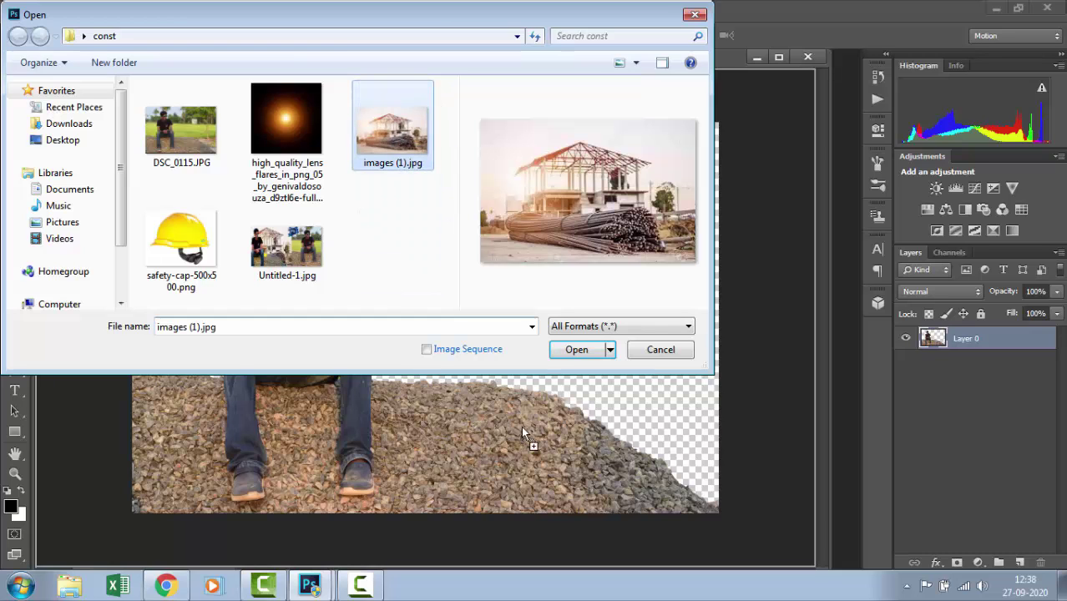
pyautogui.press('Return')
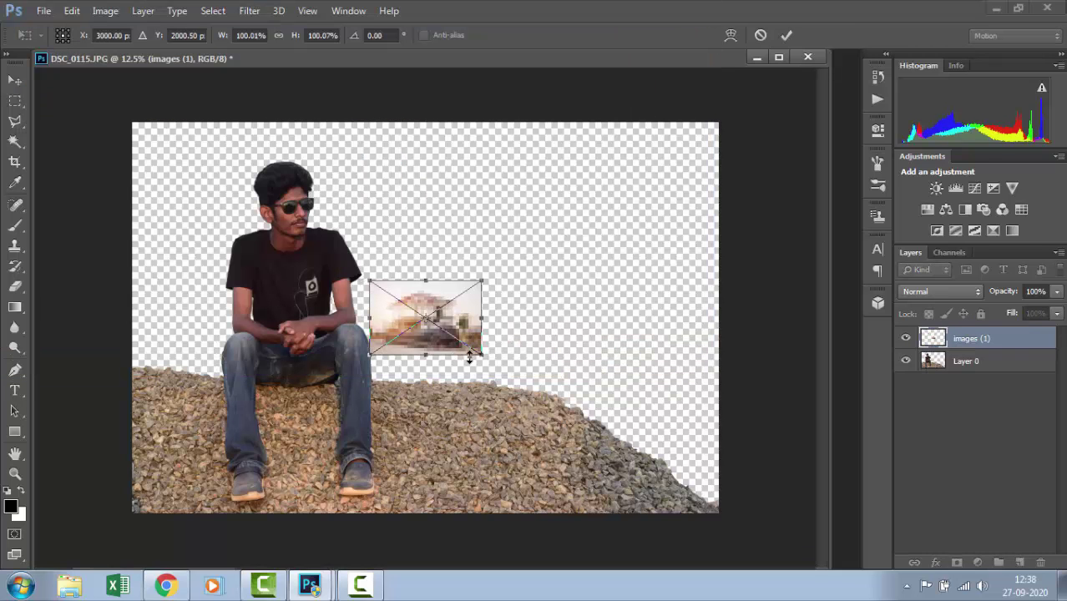
pyautogui.moveTo(476, 355); pyautogui.dragTo(752, 516)
pyautogui.press('Return')
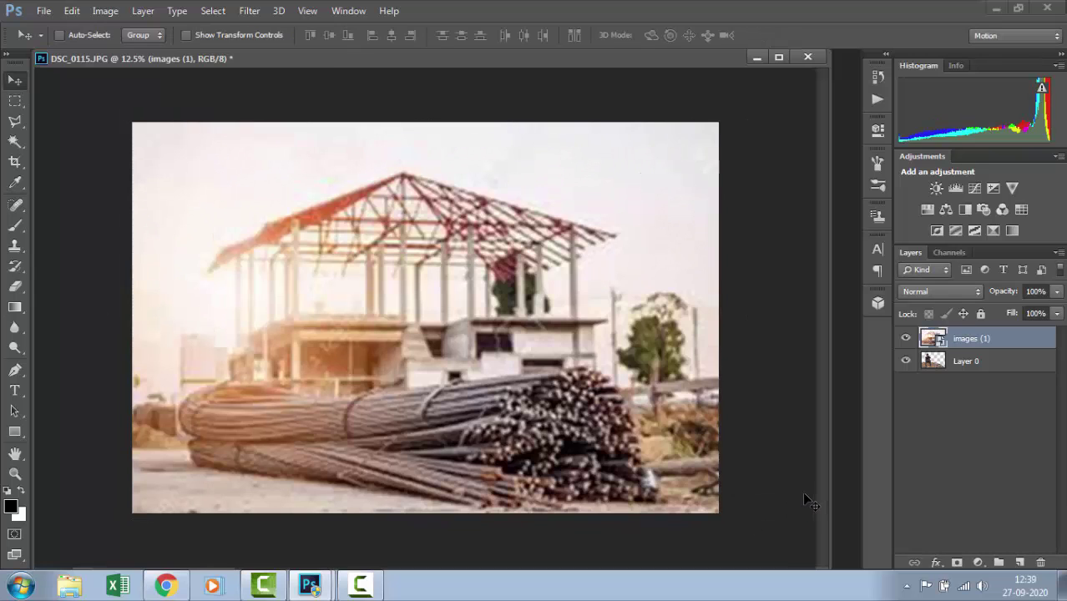
pyautogui.rightClick(951, 340)
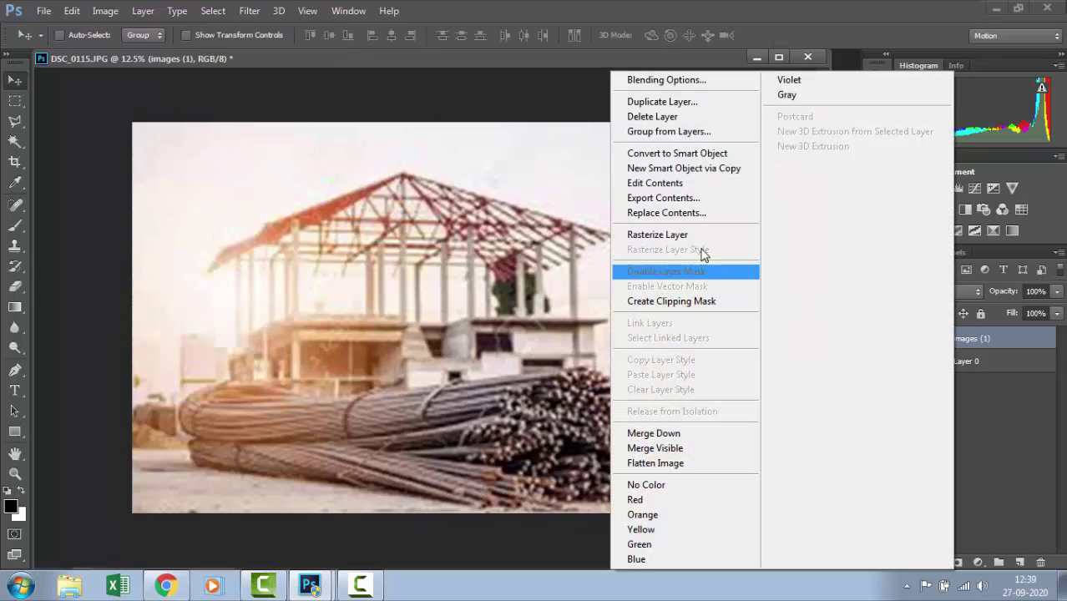
pyautogui.click(660, 234)
# Put the construction-site layer beneath Layer 0 and shift the man and gravel slightly down and to the left
pyautogui.moveTo(995, 339); pyautogui.dragTo(988, 403)
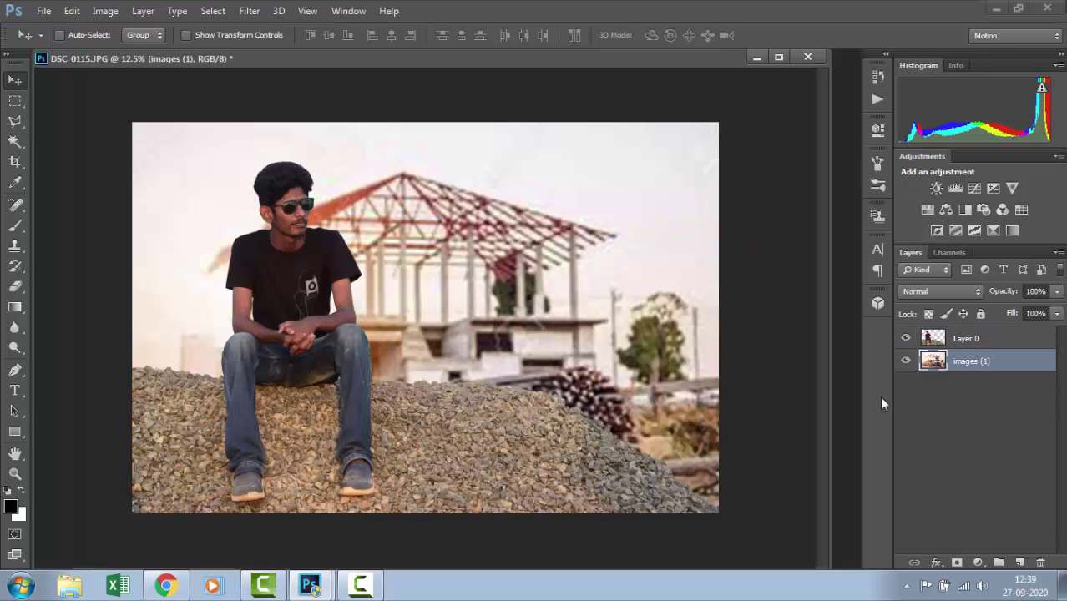
pyautogui.click(966, 338)
pyautogui.moveTo(389, 407); pyautogui.dragTo(382, 427)
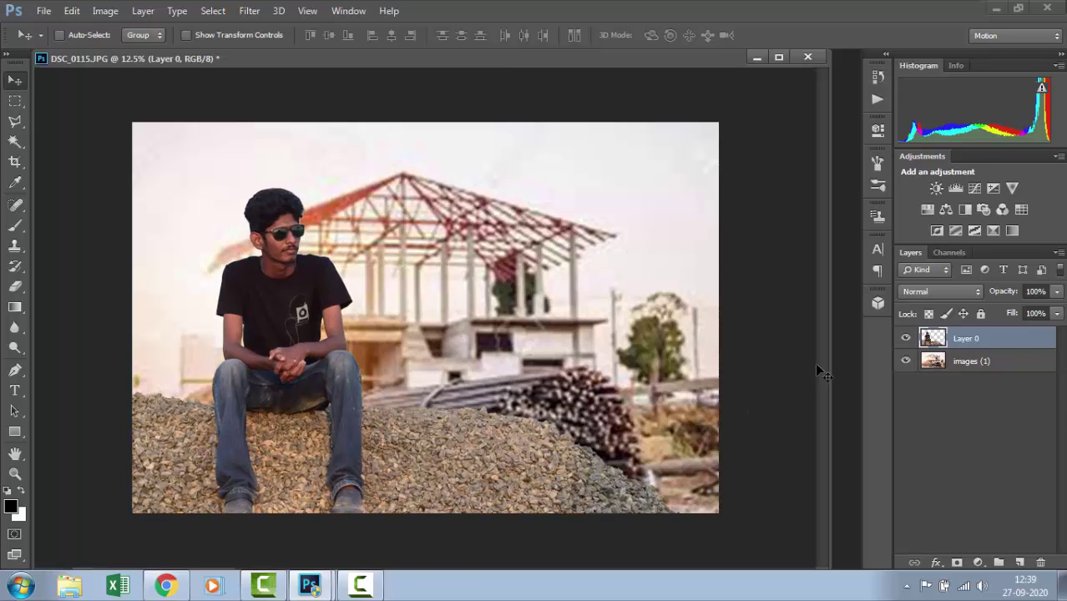
# Place the high_quality_lens_flares_in_png_05 image over the man's head and torso, enlarged to nearly twice its placed size
pyautogui.hotkey('ctrl', 'o')
pyautogui.click(286, 142)
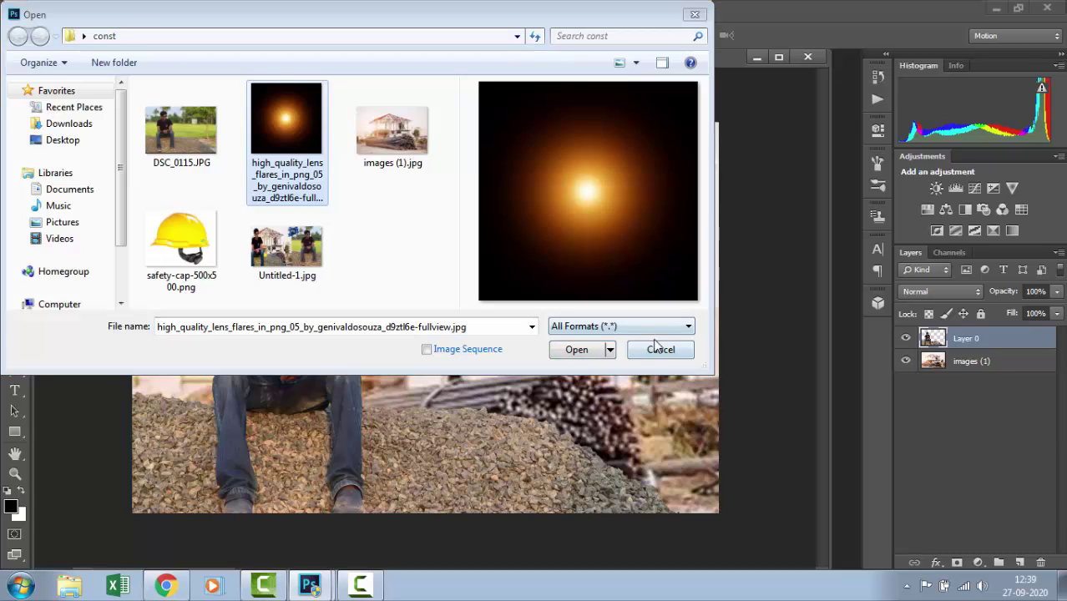
pyautogui.press('Return')
pyautogui.moveTo(410, 344); pyautogui.dragTo(235, 259)
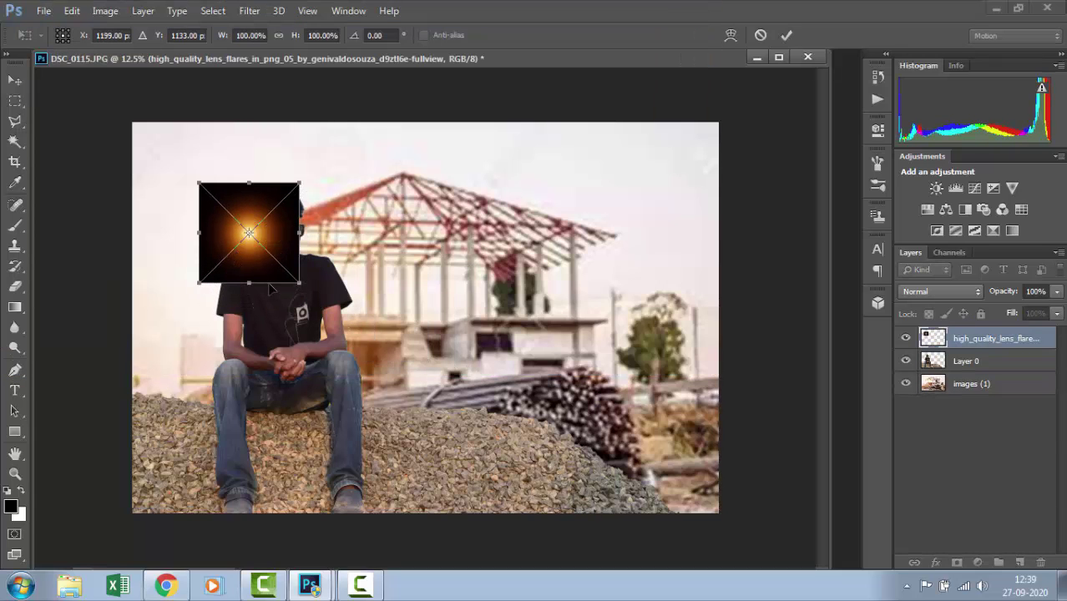
pyautogui.moveTo(299, 284); pyautogui.dragTo(386, 373)
pyautogui.press('Return')
# Put the lens flare layer directly beneath Layer 0 and rasterize it
pyautogui.moveTo(951, 355)
pyautogui.mouseDown()
pyautogui.moveTo(961, 387)
pyautogui.moveTo(947, 359)
pyautogui.moveTo(956, 365)
pyautogui.mouseUp()
pyautogui.rightClick(956, 365)
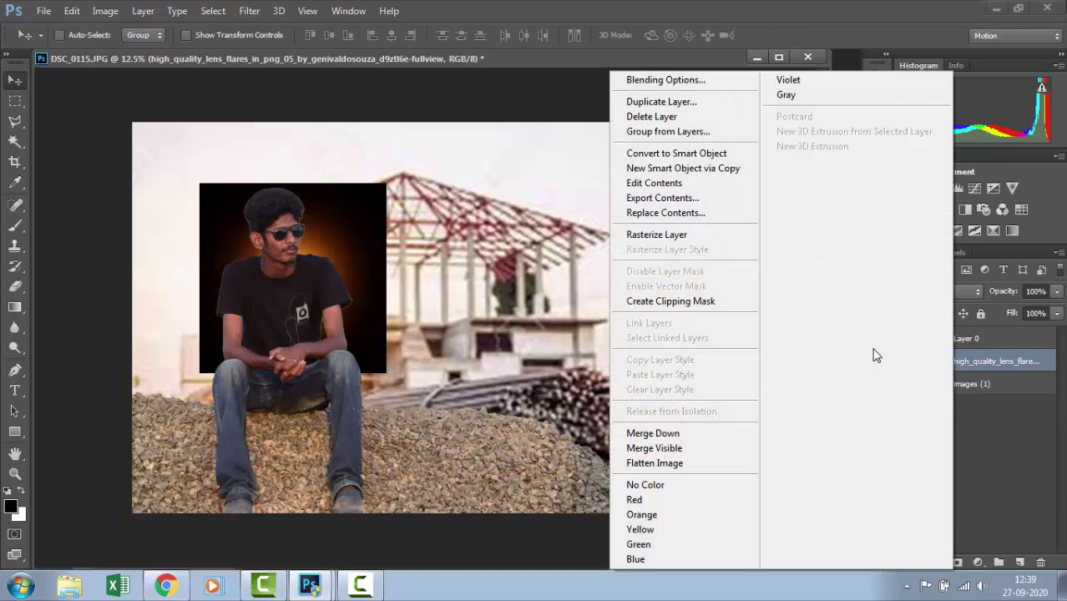
pyautogui.click(651, 236)
# Try the Darken blend mode on the lens flare layer, and settle on Screen
pyautogui.click(975, 296)
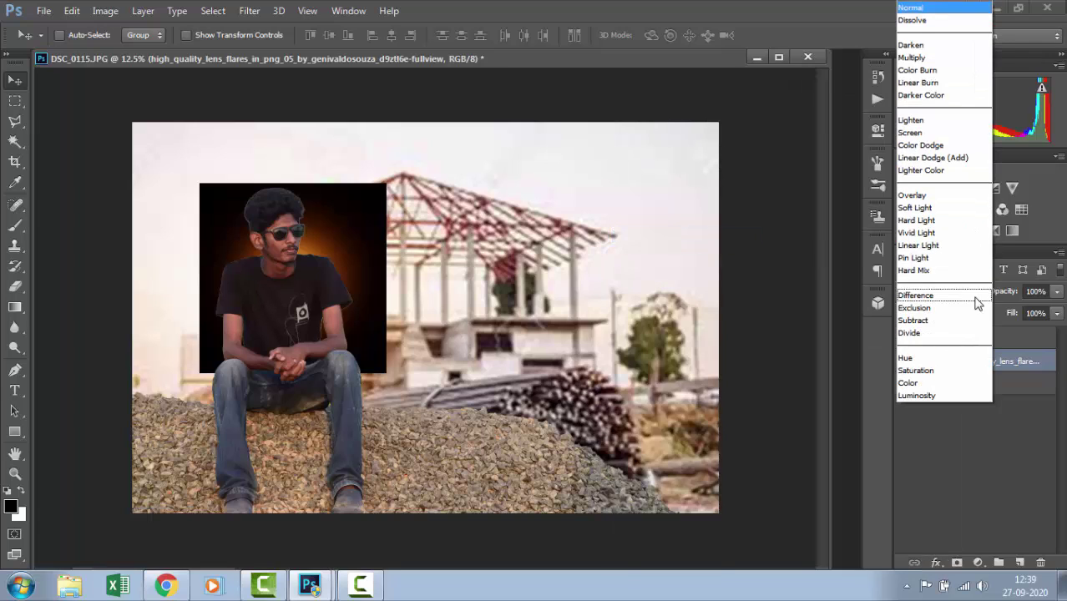
pyautogui.click(904, 45)
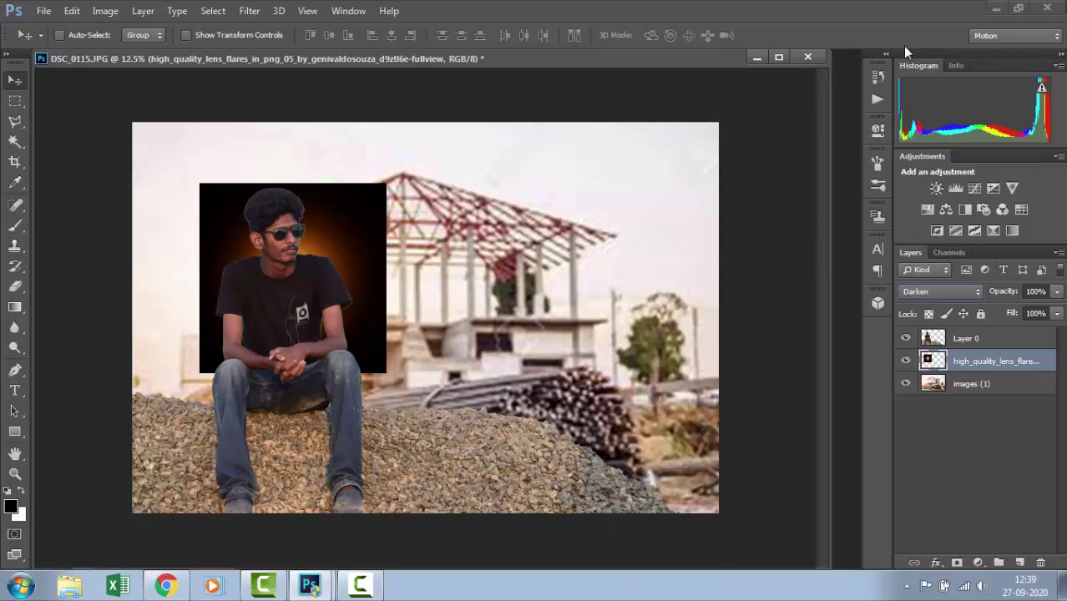
pyautogui.click(958, 290)
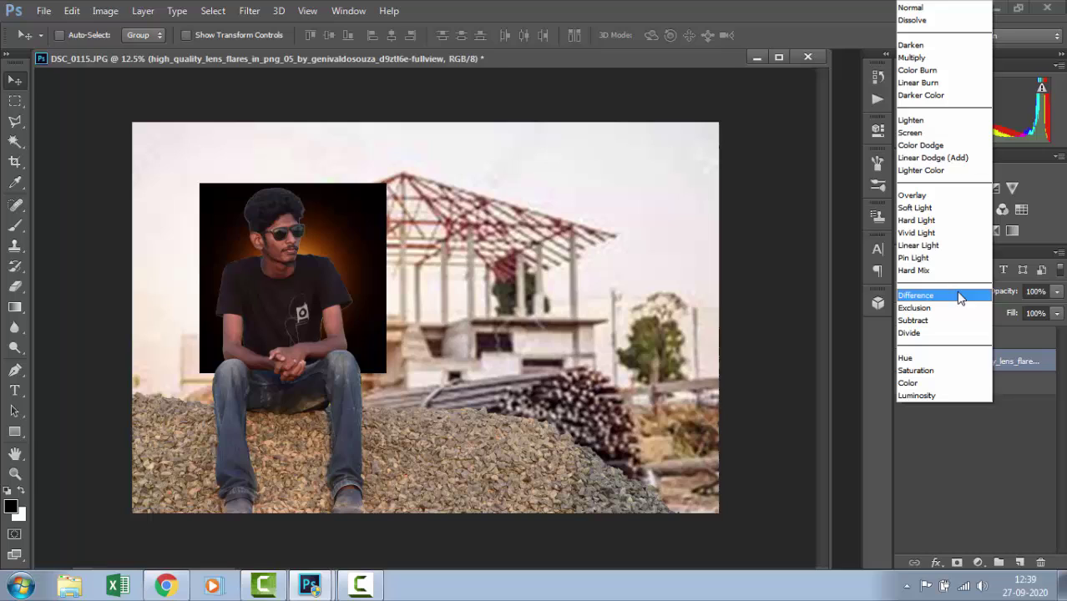
pyautogui.click(934, 133)
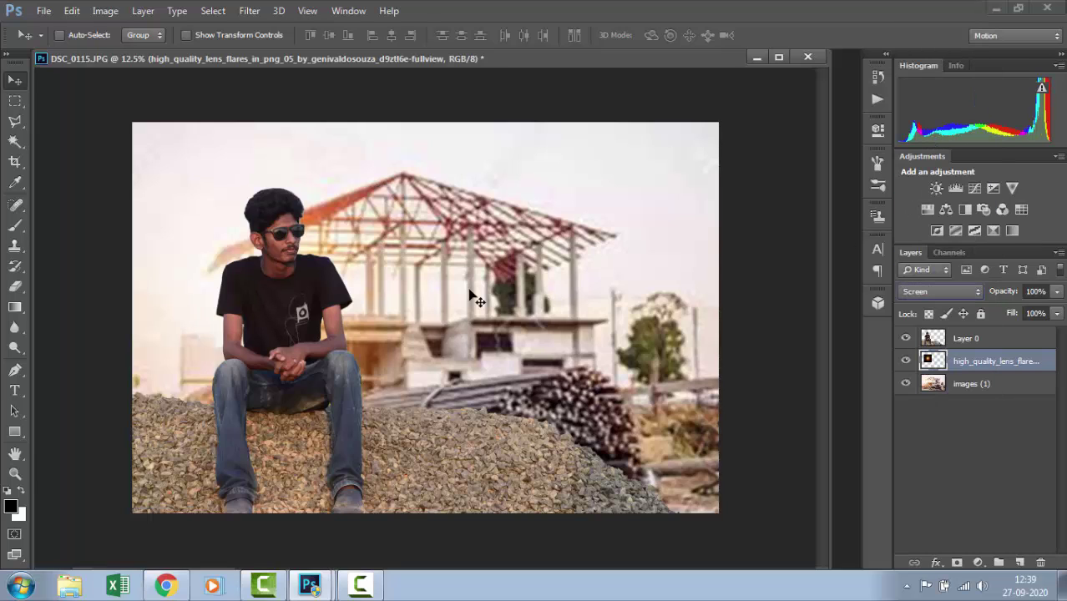
# Scale the lens flare layer to about 177% and shift it slightly to the right behind the man
pyautogui.hotkey('ctrl', 't')
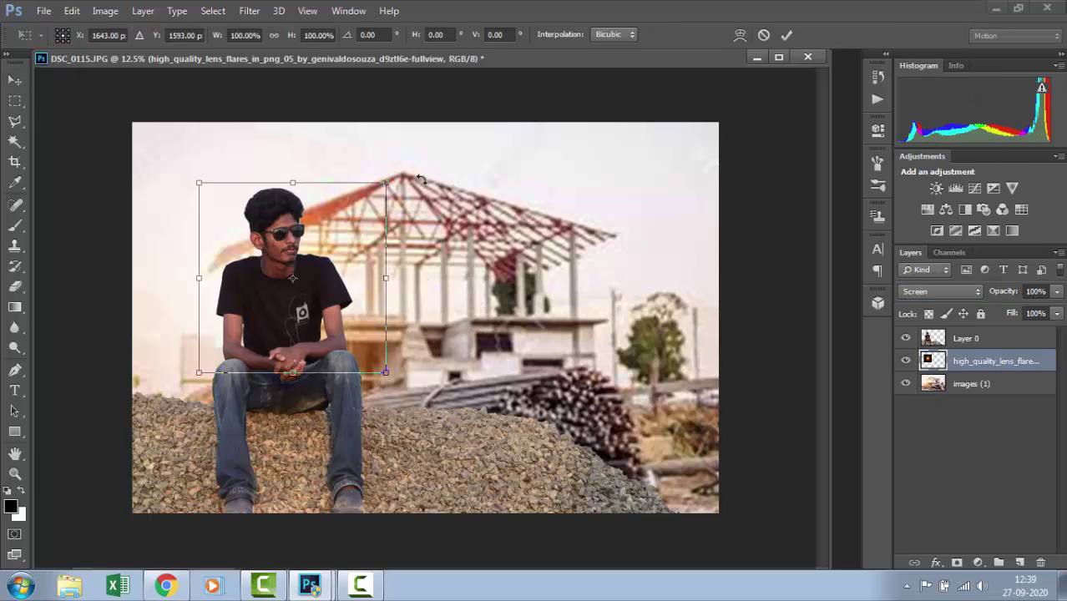
pyautogui.moveTo(386, 182); pyautogui.dragTo(458, 109)
pyautogui.moveTo(374, 238); pyautogui.dragTo(382, 240)
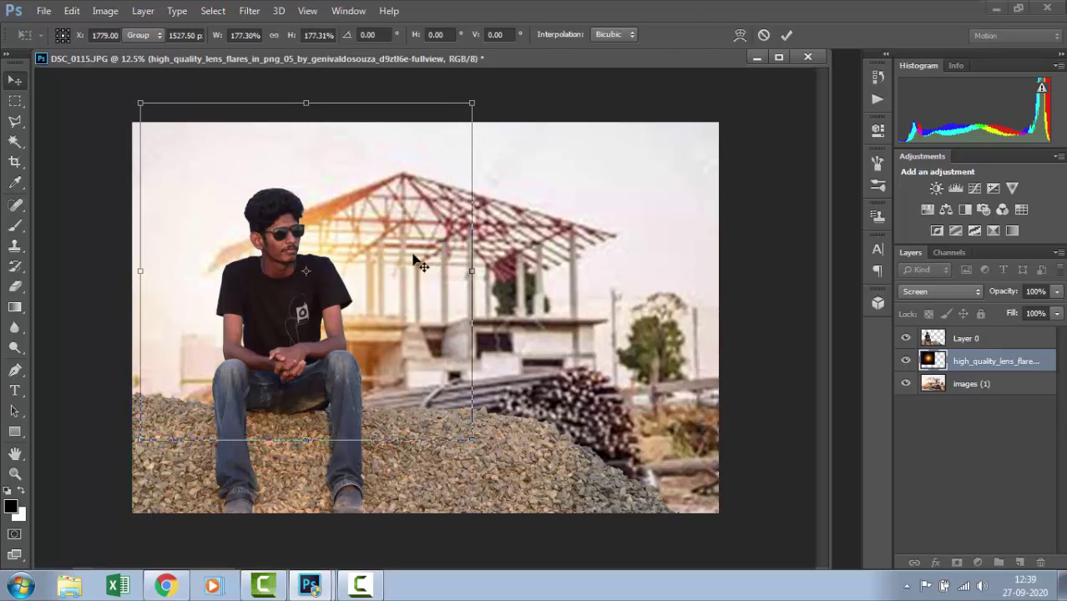
pyautogui.press('Return')
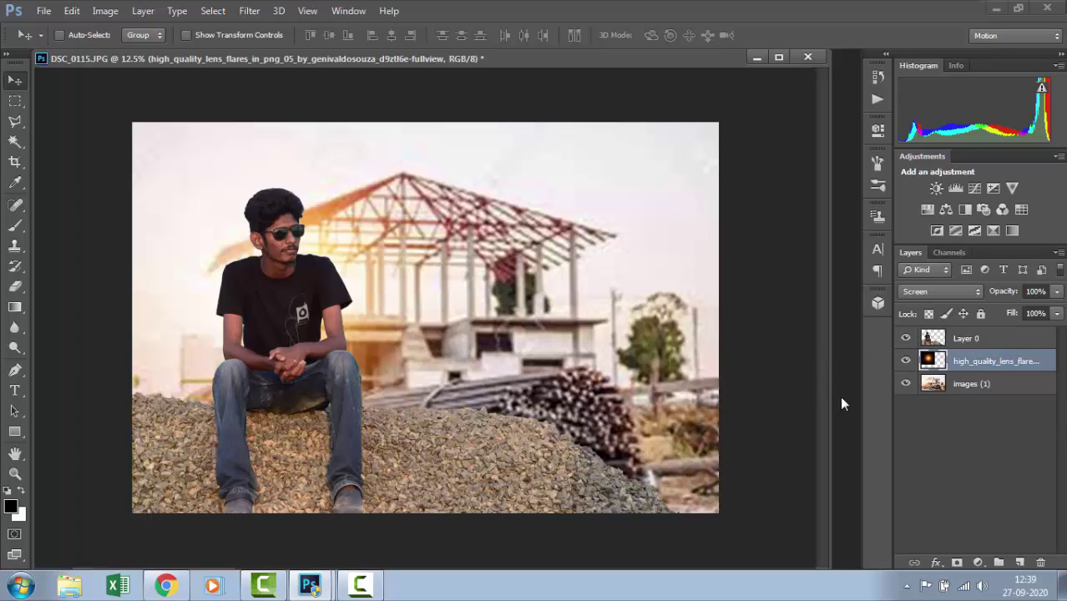
# Open Layer 0 in Viveza 2 and add a control point on the man's forehead with brightness 44%, contrast 30% and saturation 35%
pyautogui.click(934, 339)
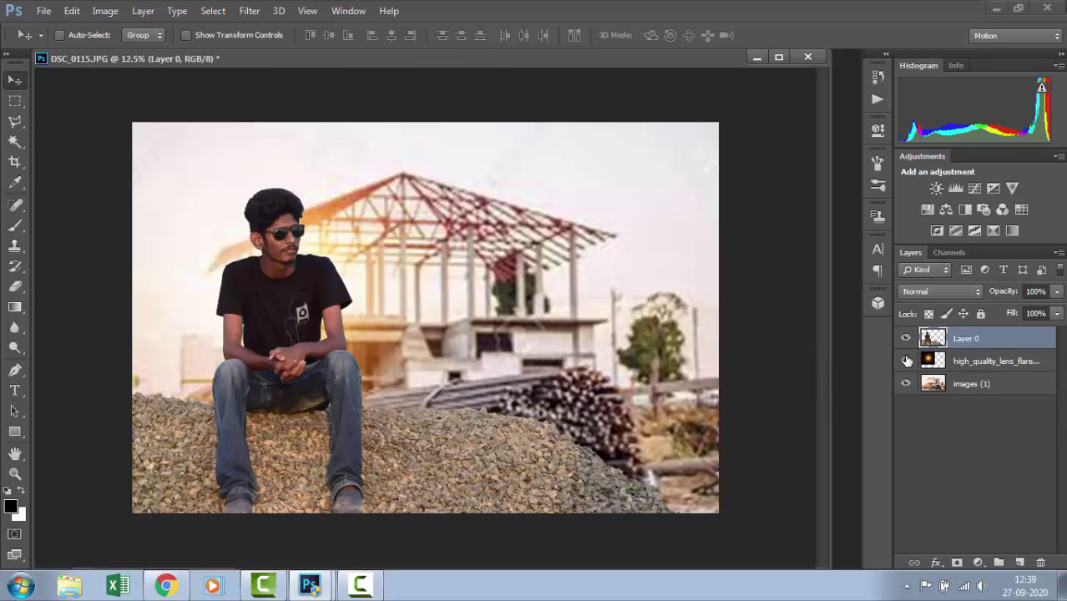
pyautogui.click(248, 10)
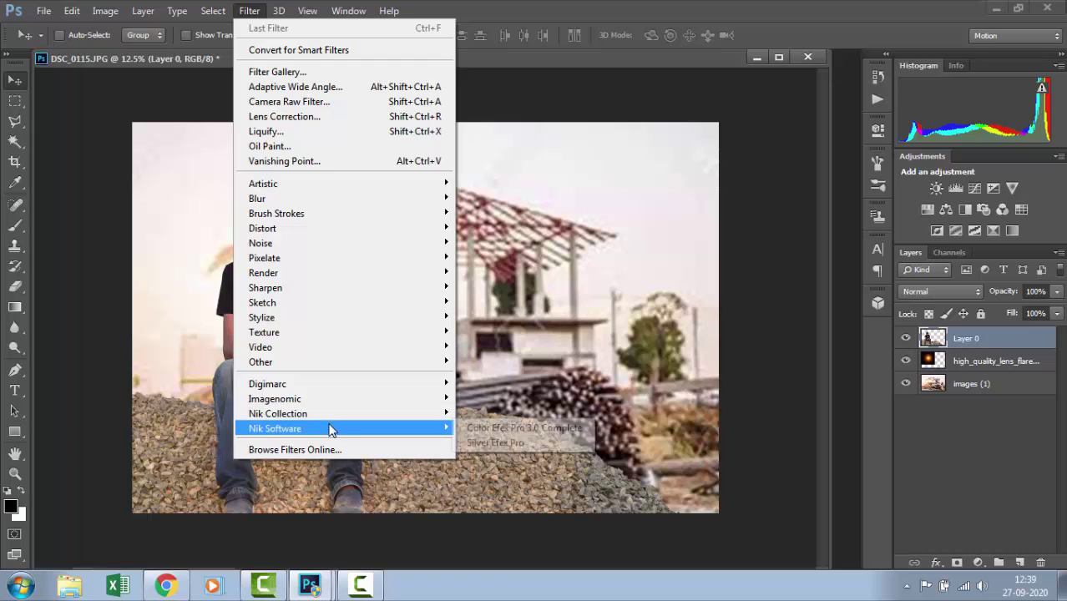
pyautogui.moveTo(329, 414)
pyautogui.click(484, 516)
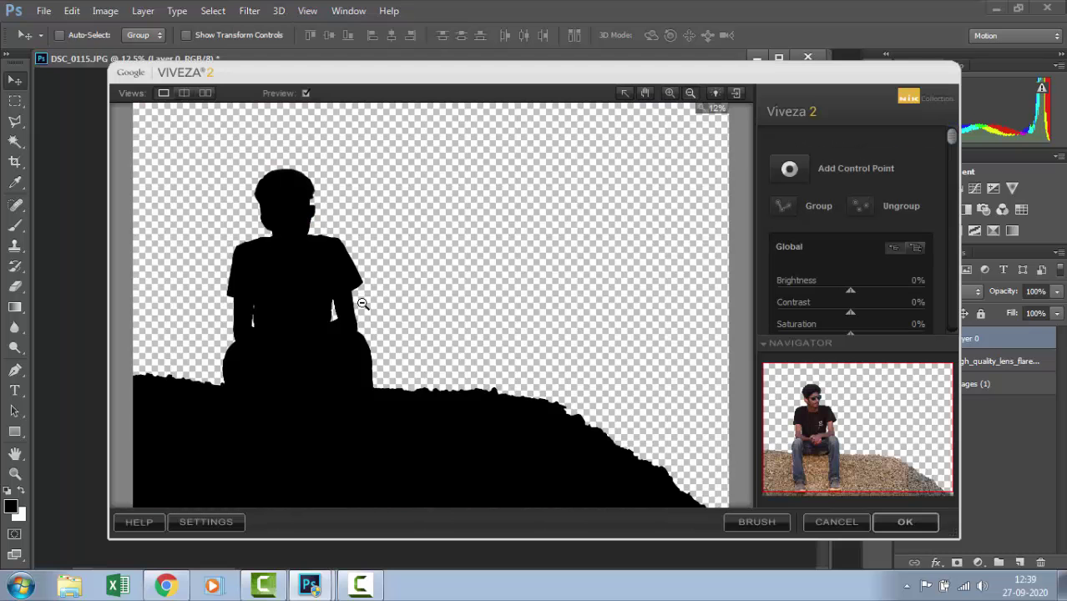
pyautogui.click(284, 228)
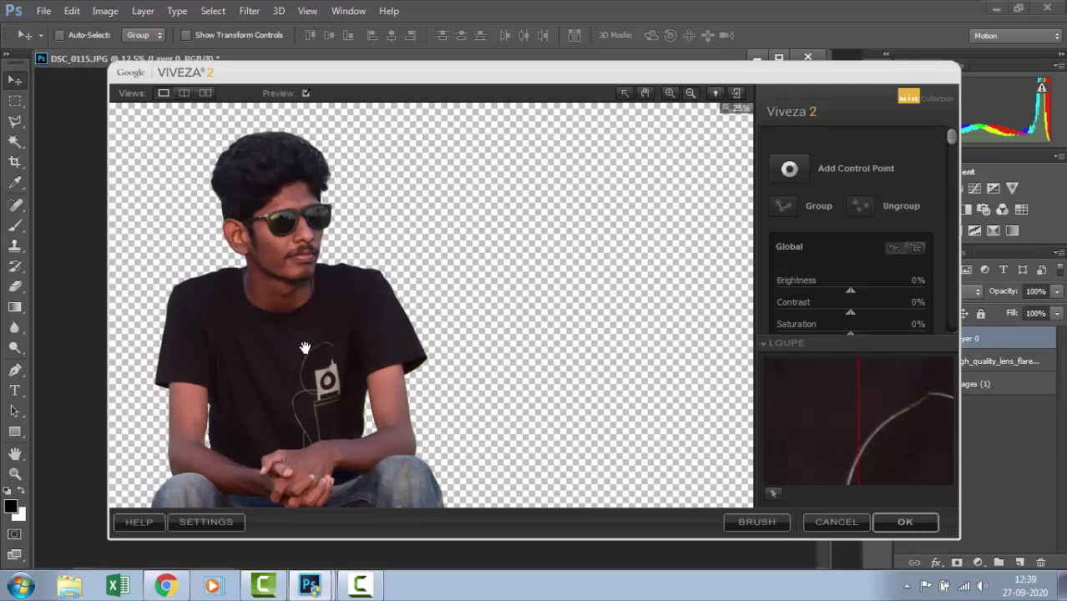
pyautogui.click(775, 171)
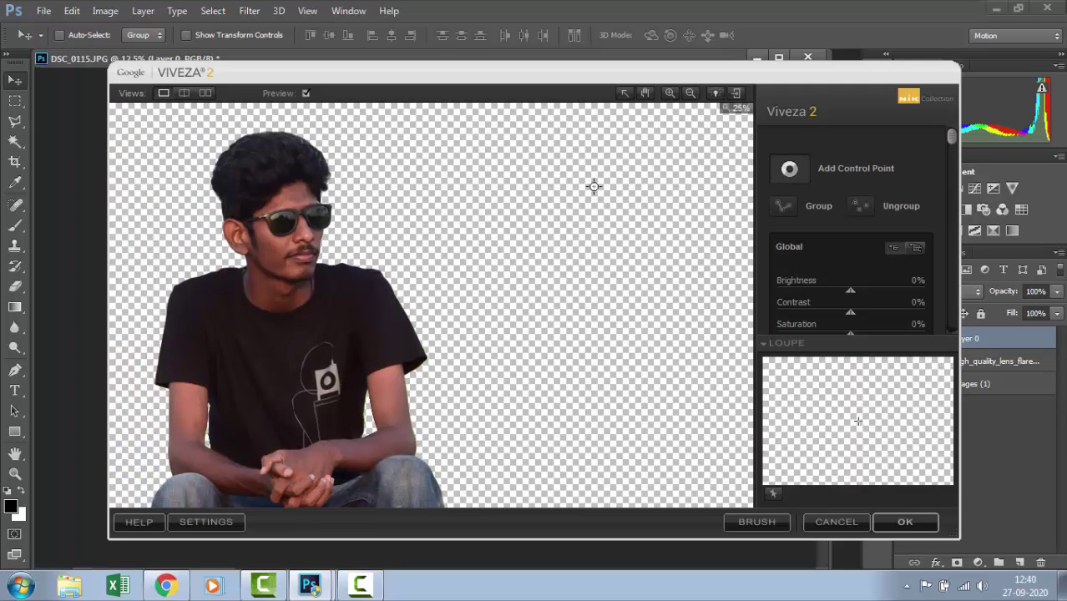
pyautogui.click(292, 193)
pyautogui.moveTo(850, 292); pyautogui.dragTo(876, 330)
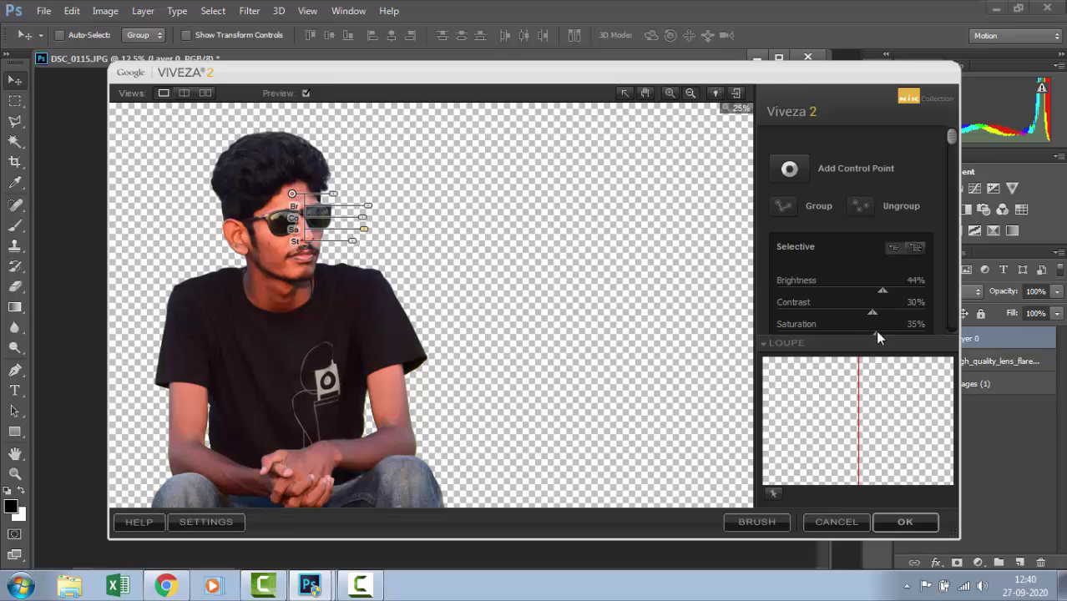
# Add a control point on the man's right forearm near the elbow with brightness 44%, contrast 30% and saturation 13%
pyautogui.click(789, 168)
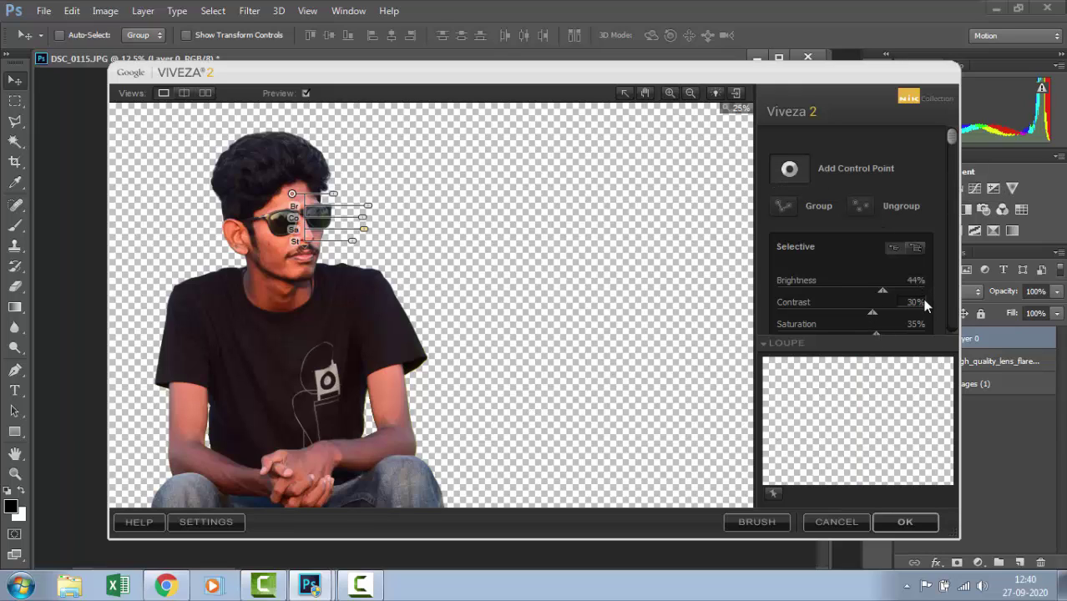
pyautogui.click(201, 459)
pyautogui.moveTo(851, 291); pyautogui.dragTo(878, 292)
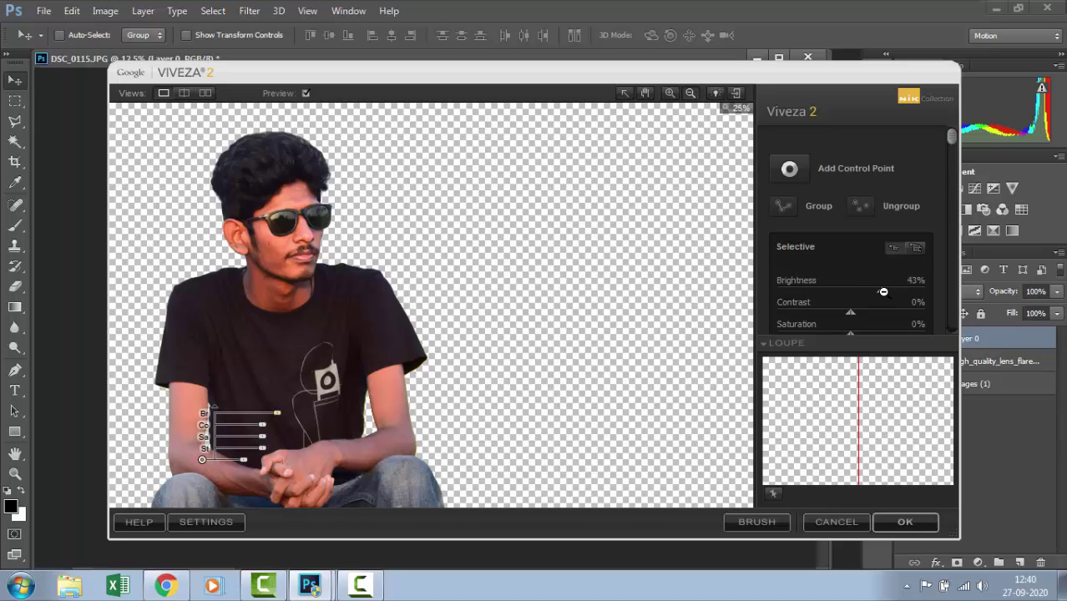
pyautogui.moveTo(850, 313); pyautogui.dragTo(860, 315)
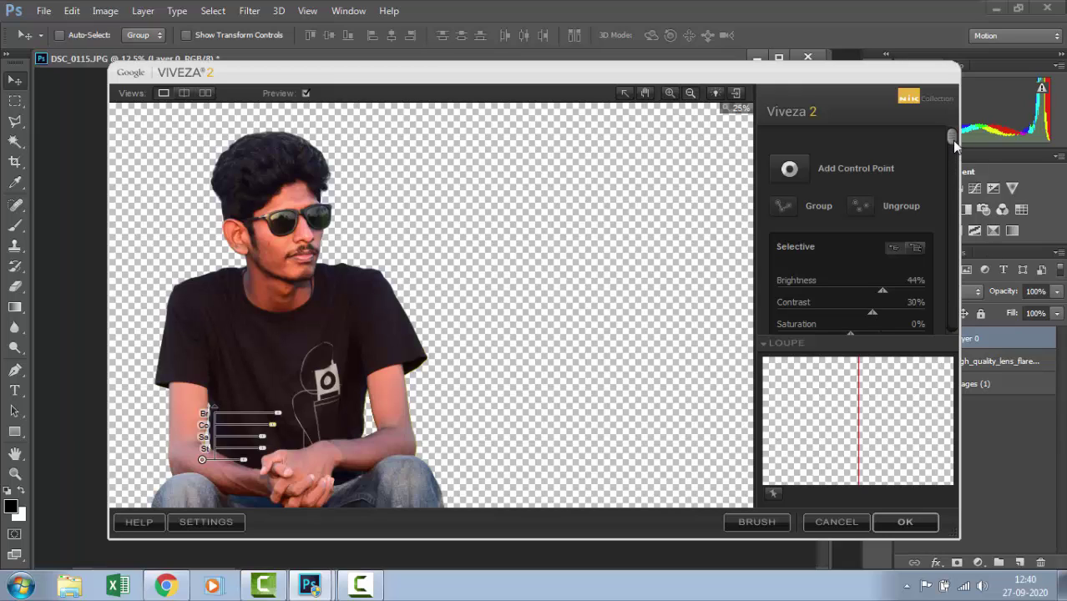
pyautogui.moveTo(951, 140); pyautogui.dragTo(952, 153)
pyautogui.moveTo(850, 305); pyautogui.dragTo(877, 302)
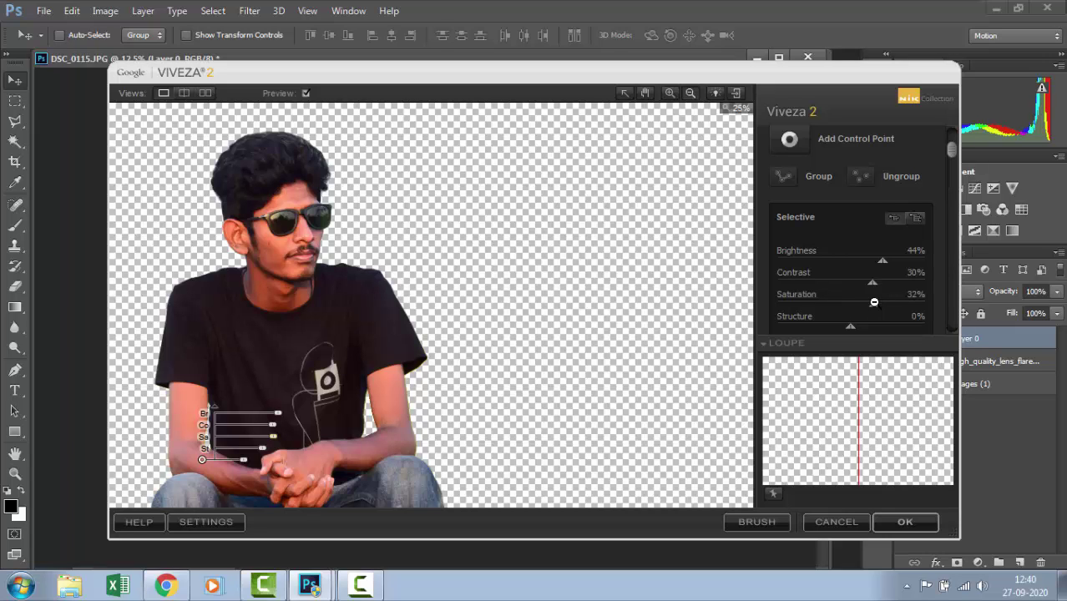
pyautogui.moveTo(873, 310); pyautogui.dragTo(858, 307)
# Add a control point on the right forearm near the wrist with brightness 29%, contrast 26% and saturation 44%, and apply the filter
pyautogui.click(803, 155)
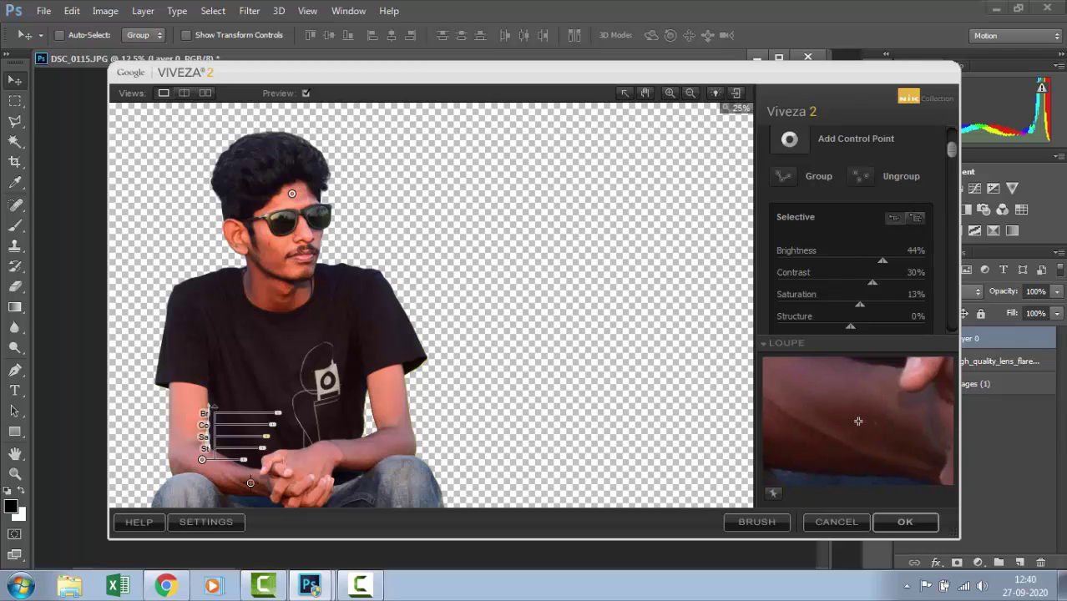
pyautogui.click(250, 482)
pyautogui.moveTo(850, 261); pyautogui.dragTo(885, 308)
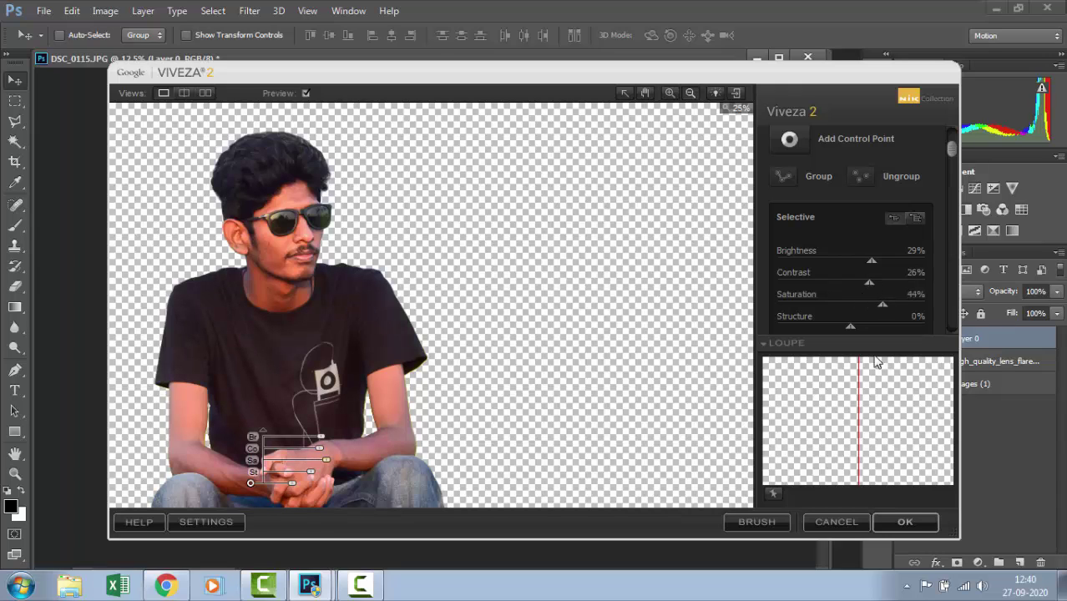
pyautogui.click(915, 525)
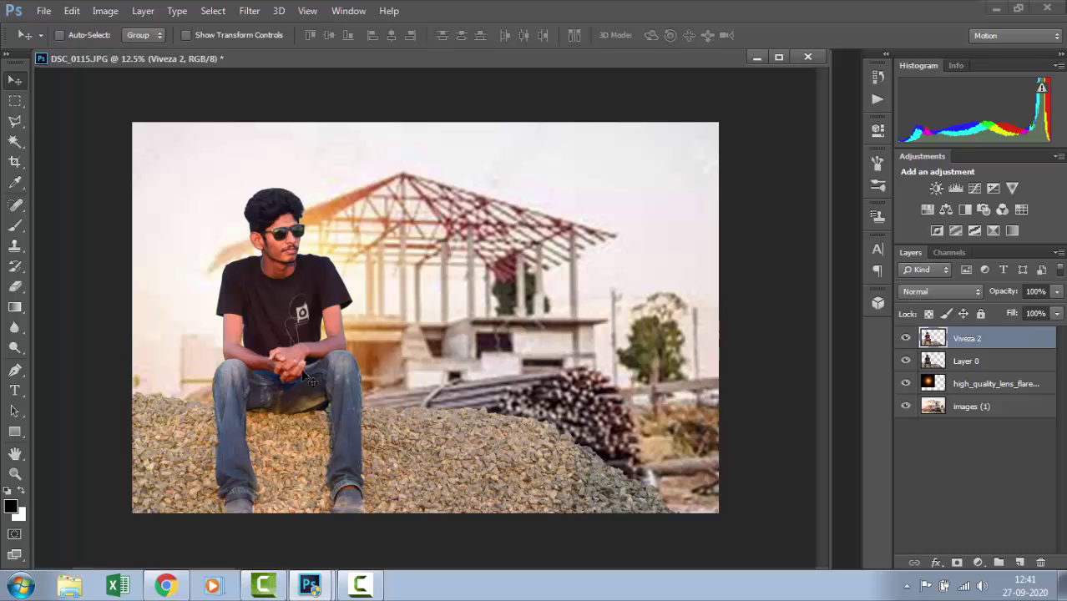
# Reopen Viveza 2 on the filtered layer and add a control point on the man's left forearm with brightness 40%, contrast 29% and saturation 25%
pyautogui.hotkey('ctrl', '+')
pyautogui.hotkey('ctrl', '+')
pyautogui.hotkey('ctrl', '+')
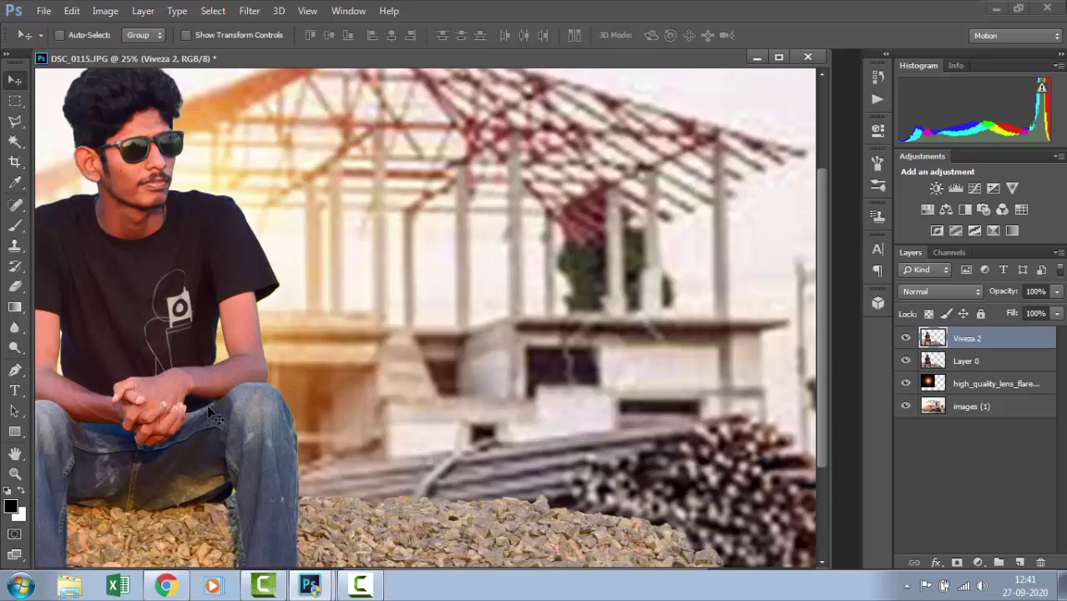
pyautogui.hscroll(-5, 133, 403)
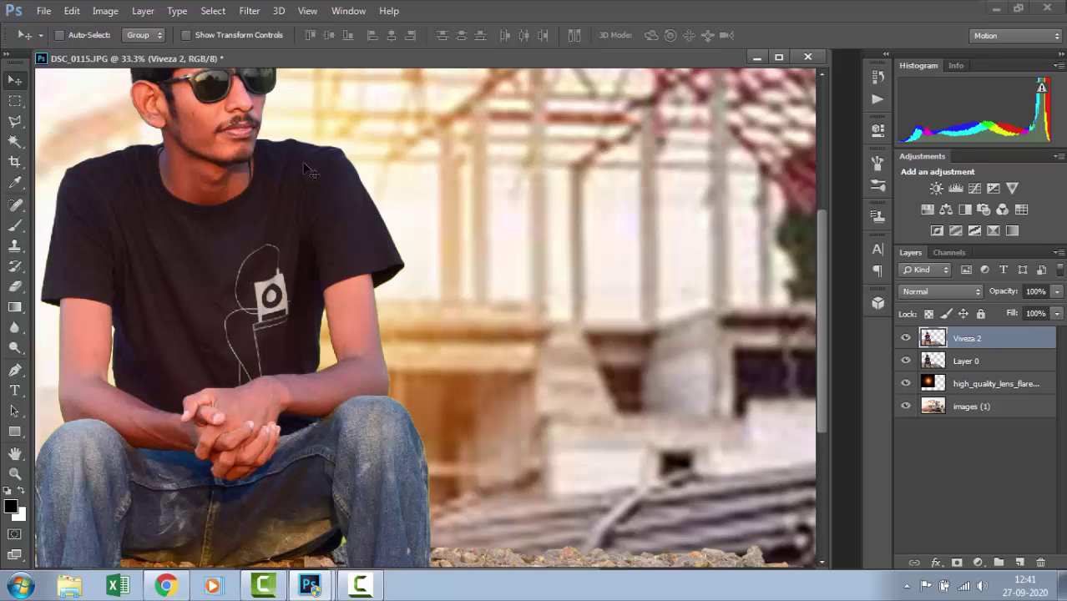
pyautogui.click(247, 14)
pyautogui.moveTo(346, 412)
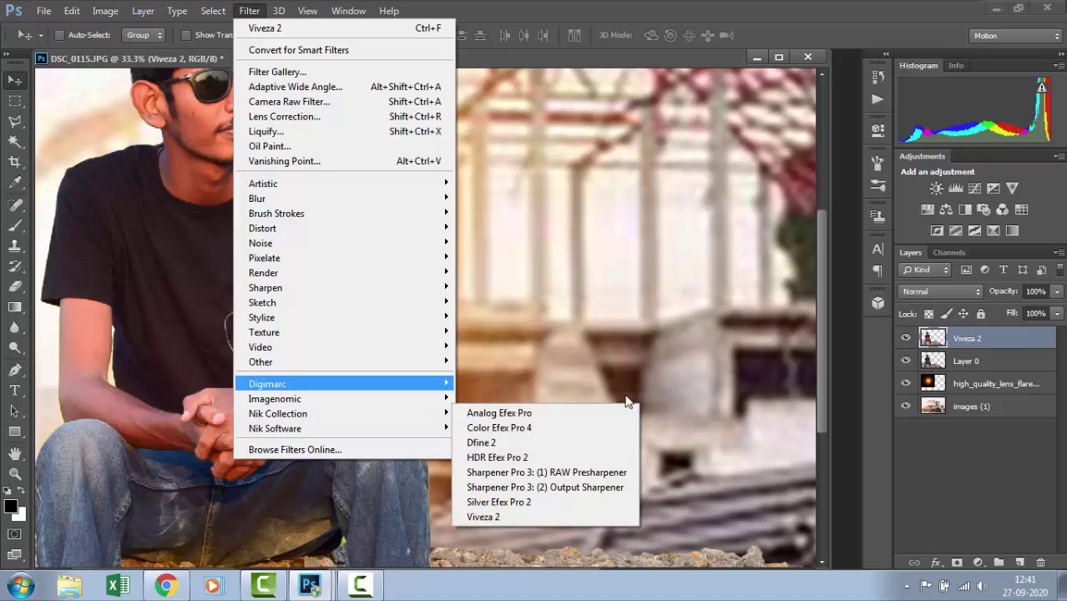
pyautogui.click(519, 513)
pyautogui.moveTo(864, 442); pyautogui.dragTo(835, 384)
pyautogui.click(789, 169)
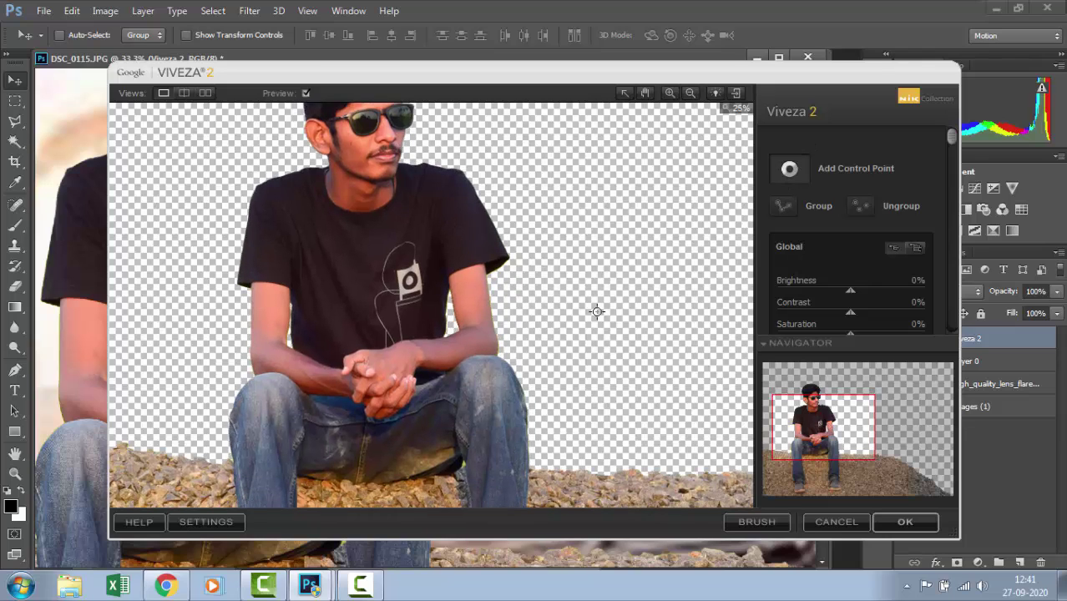
pyautogui.click(447, 351)
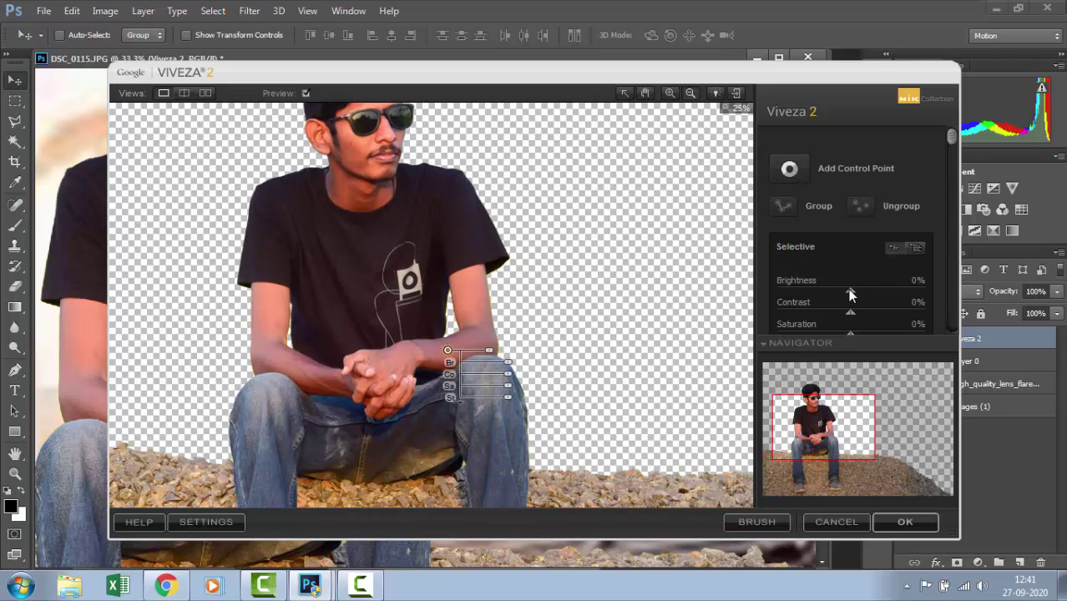
pyautogui.moveTo(849, 294); pyautogui.dragTo(874, 313)
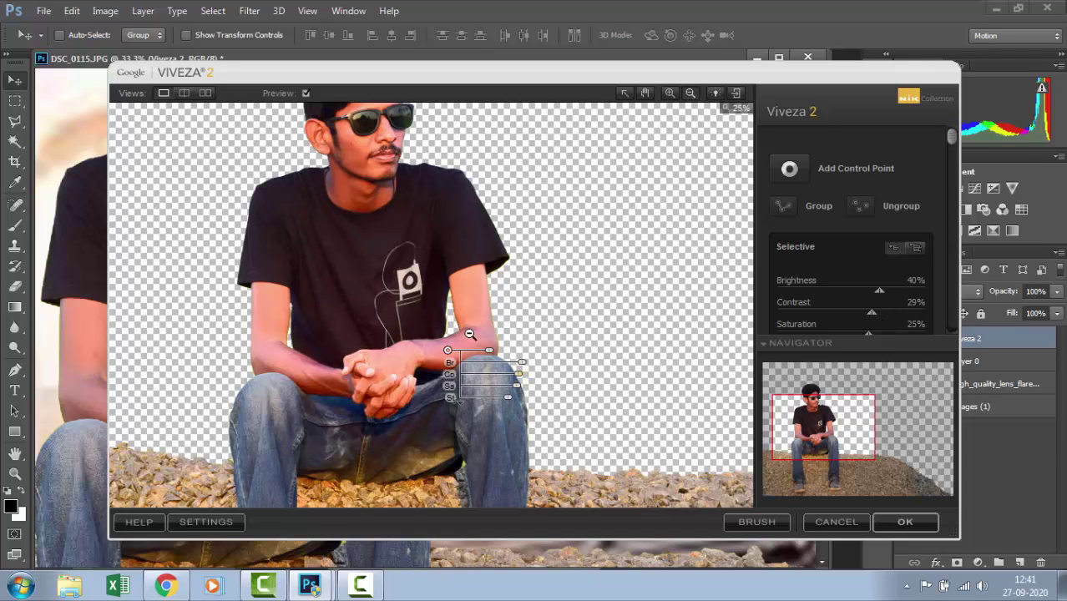
# Add a control point on the right forearm with brightness 41%, contrast 32% and saturation 13%, and apply the filter
pyautogui.click(789, 168)
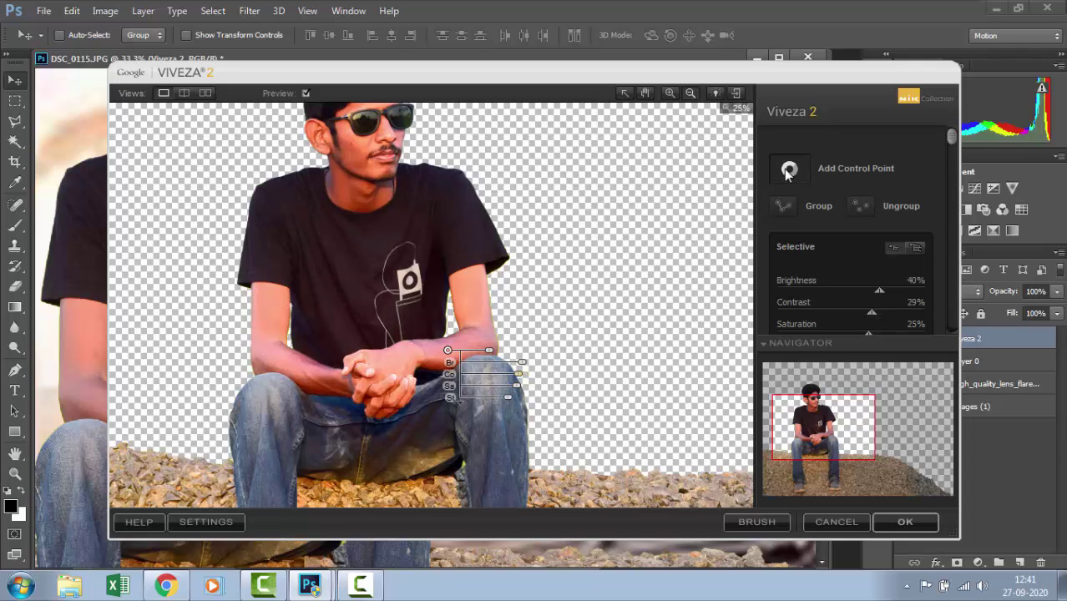
pyautogui.click(310, 379)
pyautogui.moveTo(851, 291); pyautogui.dragTo(849, 331)
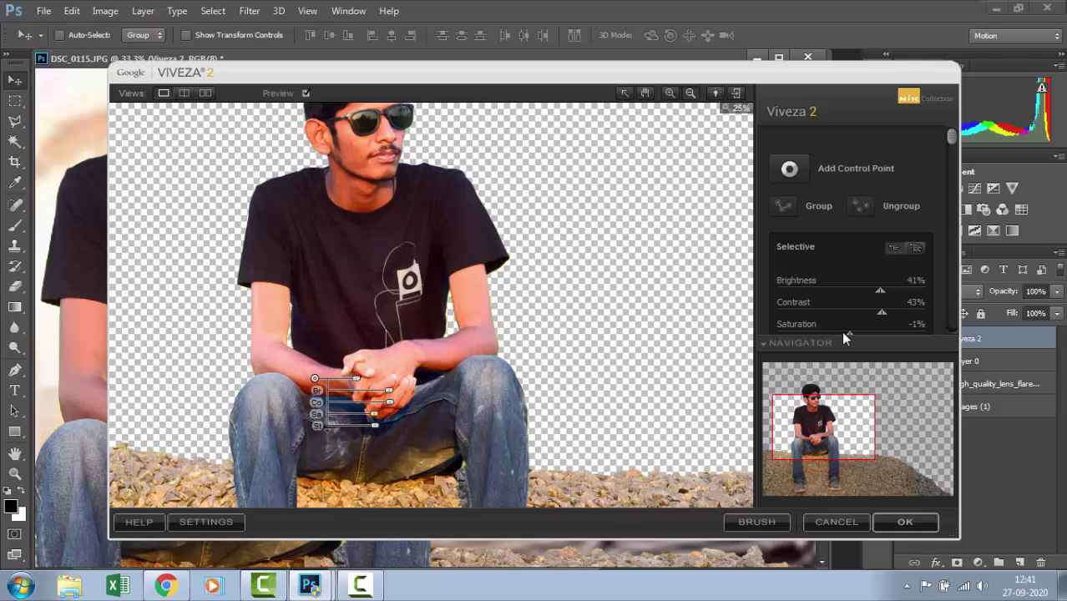
pyautogui.moveTo(845, 330); pyautogui.dragTo(856, 329)
pyautogui.click(863, 339)
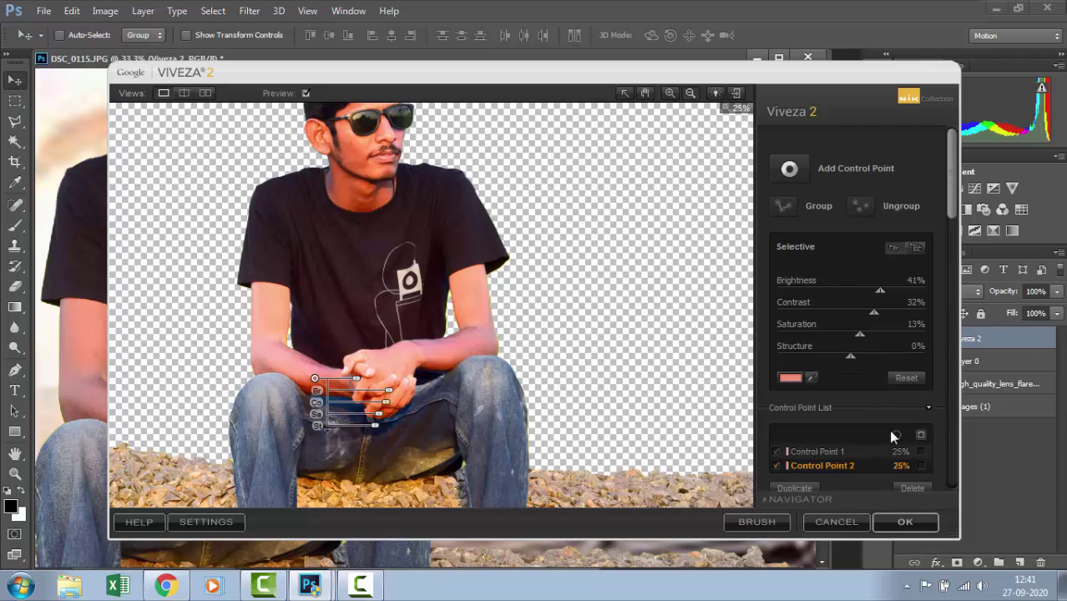
pyautogui.click(905, 522)
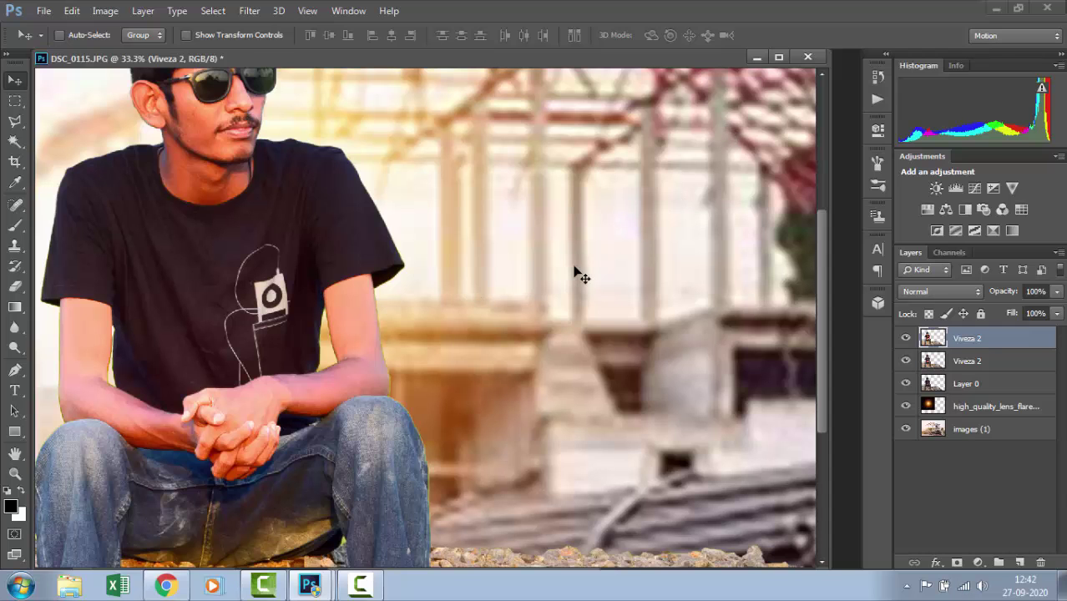
pyautogui.hotkey('ctrl', '-')
pyautogui.hotkey('ctrl', '-')
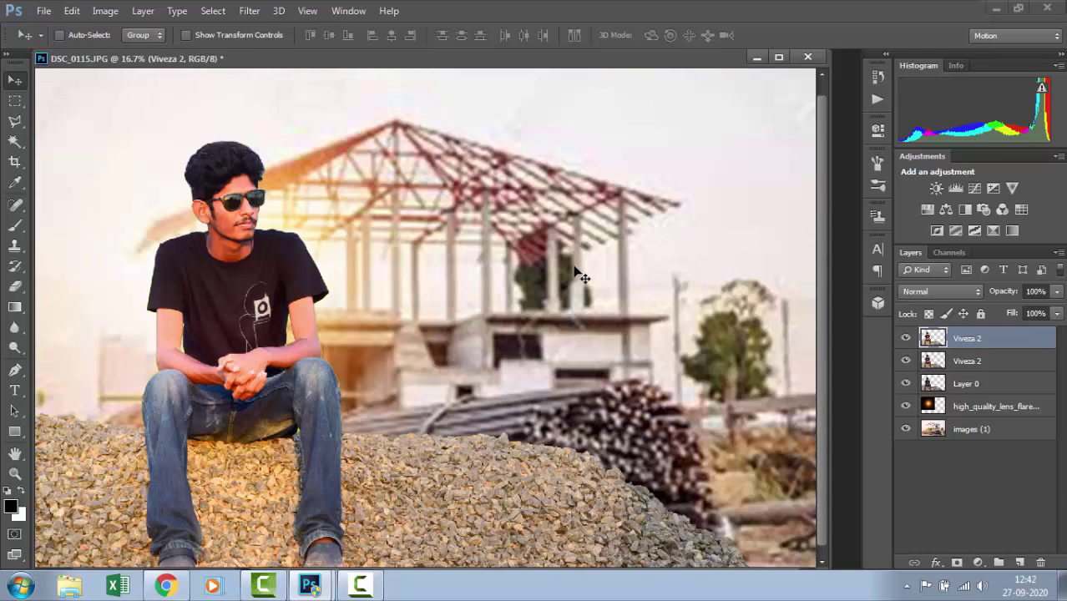
pyautogui.hotkey('ctrl', '-')
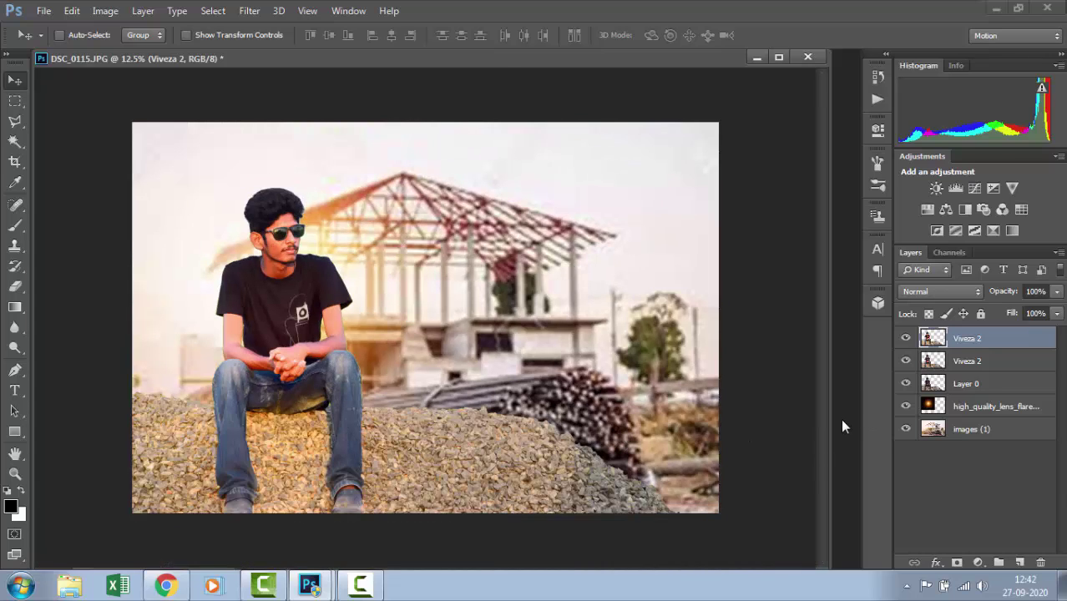
# Delete the lower Viveza 2 layer and toggle the remaining Viveza 2 layer's visibility to compare the skin before and after
pyautogui.click(941, 364)
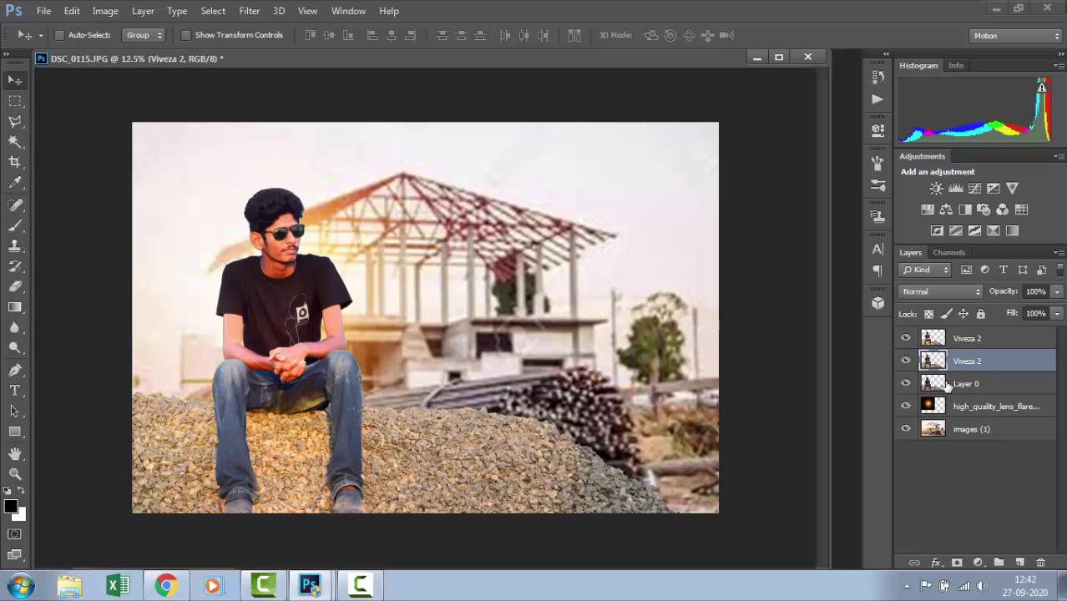
pyautogui.press('Delete')
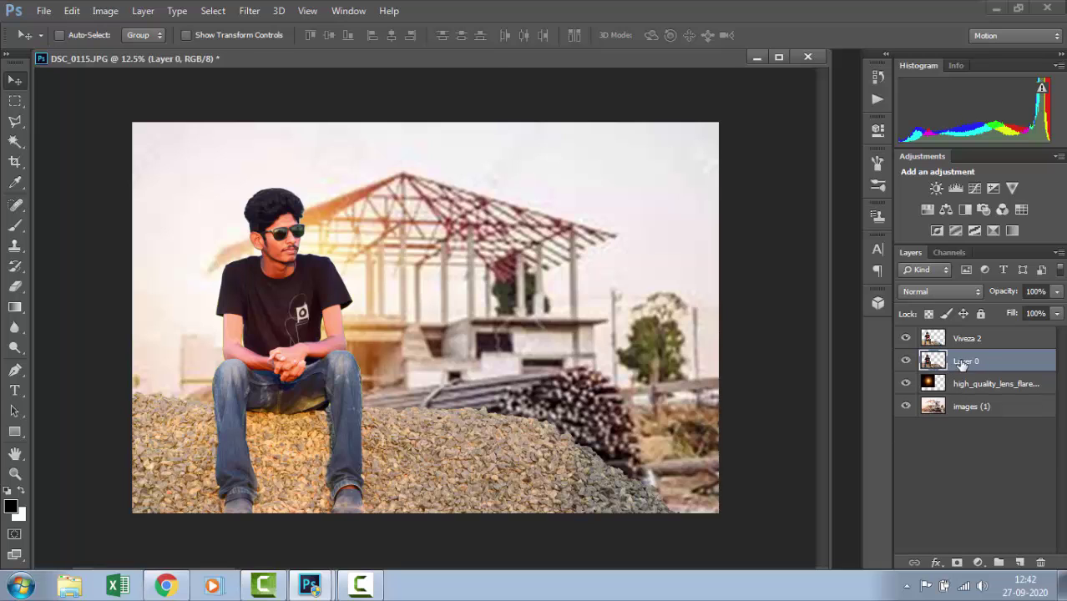
pyautogui.click(910, 336)
pyautogui.click(910, 336)
pyautogui.click(910, 336)
pyautogui.click(910, 336)
# Open the helmet image safety-cap-500x500.png and enlarge its document window around the picture
pyautogui.hotkey('ctrl', 'o')
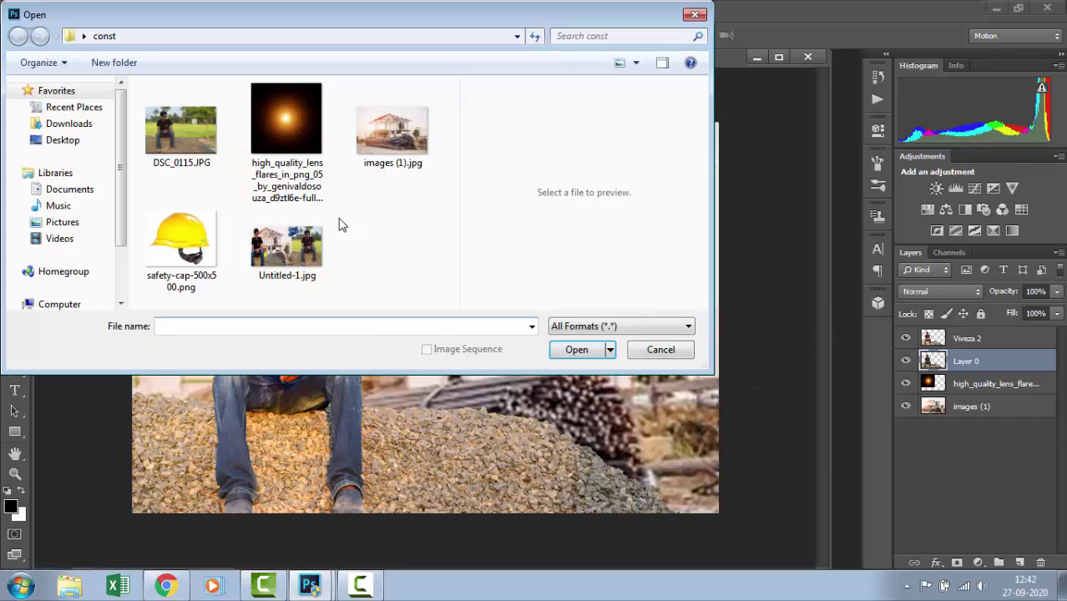
pyautogui.click(182, 246)
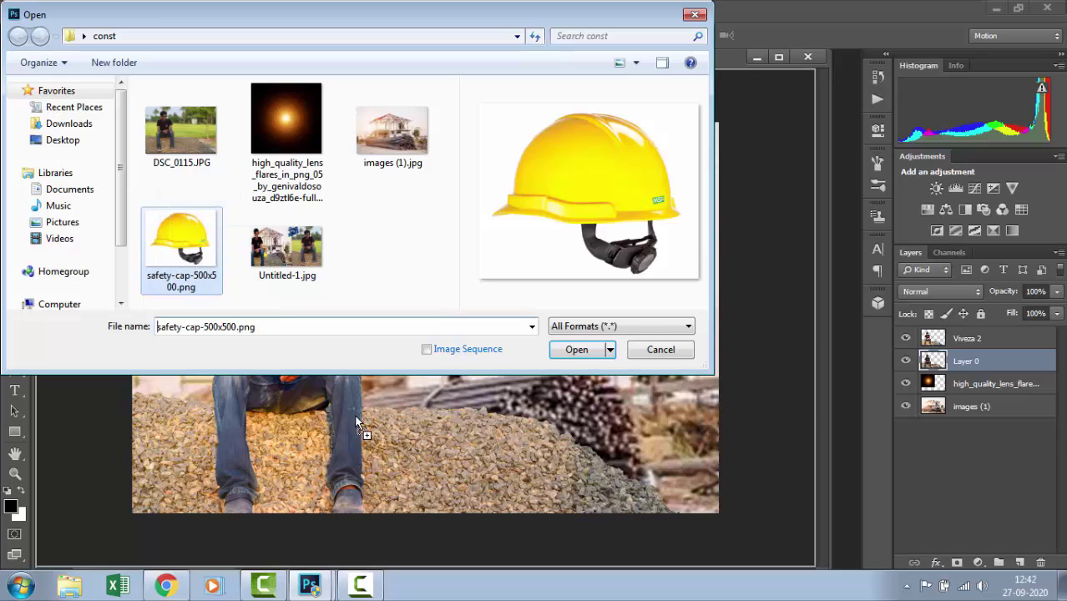
pyautogui.moveTo(182, 246); pyautogui.dragTo(261, 350)
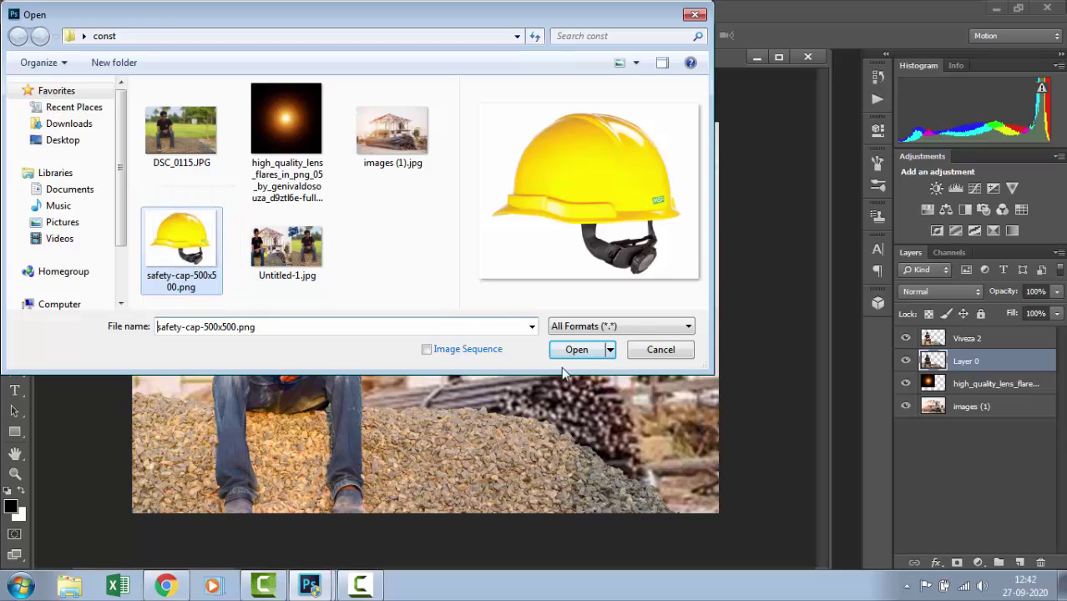
pyautogui.click(591, 349)
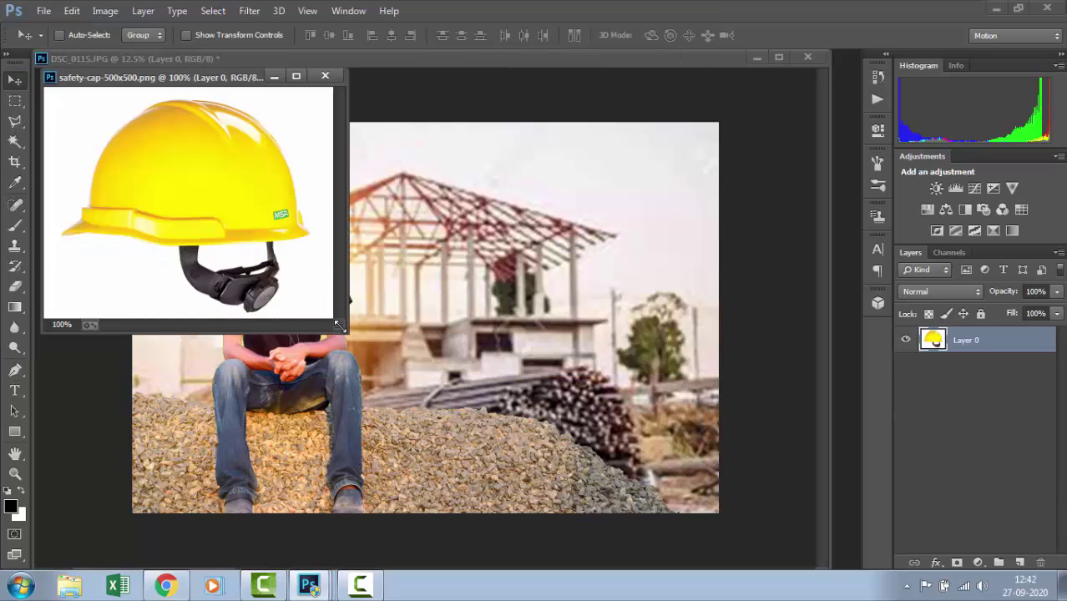
pyautogui.moveTo(344, 332); pyautogui.dragTo(461, 418)
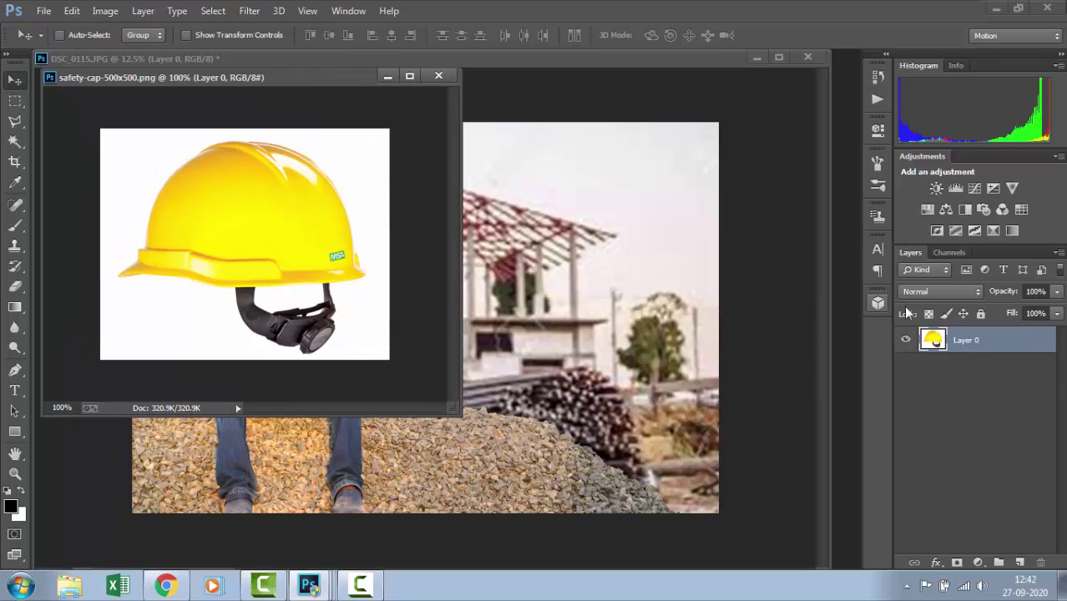
# Remove the white background around the yellow helmet and inside its strap using the Magic Wand, and clear the selection
pyautogui.click(15, 142)
pyautogui.click(118, 219)
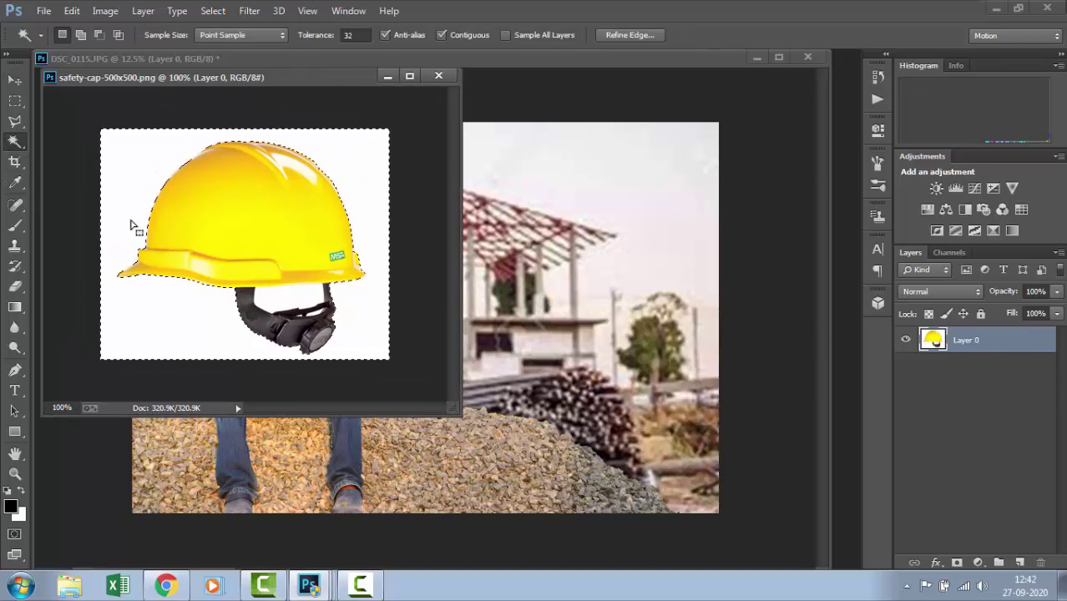
pyautogui.press('Delete')
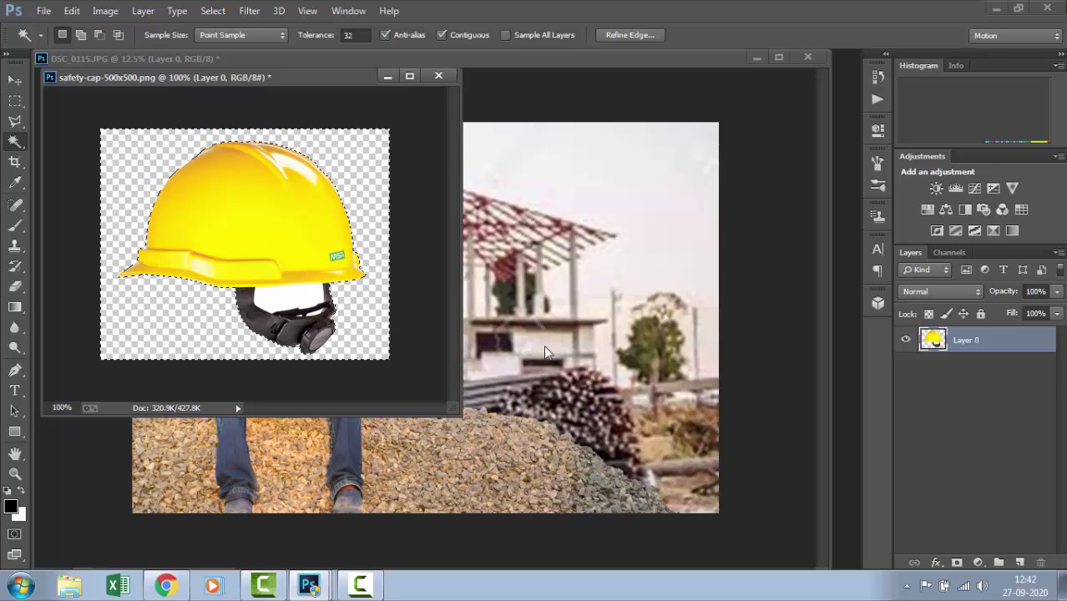
pyautogui.click(275, 293)
pyautogui.press('Delete')
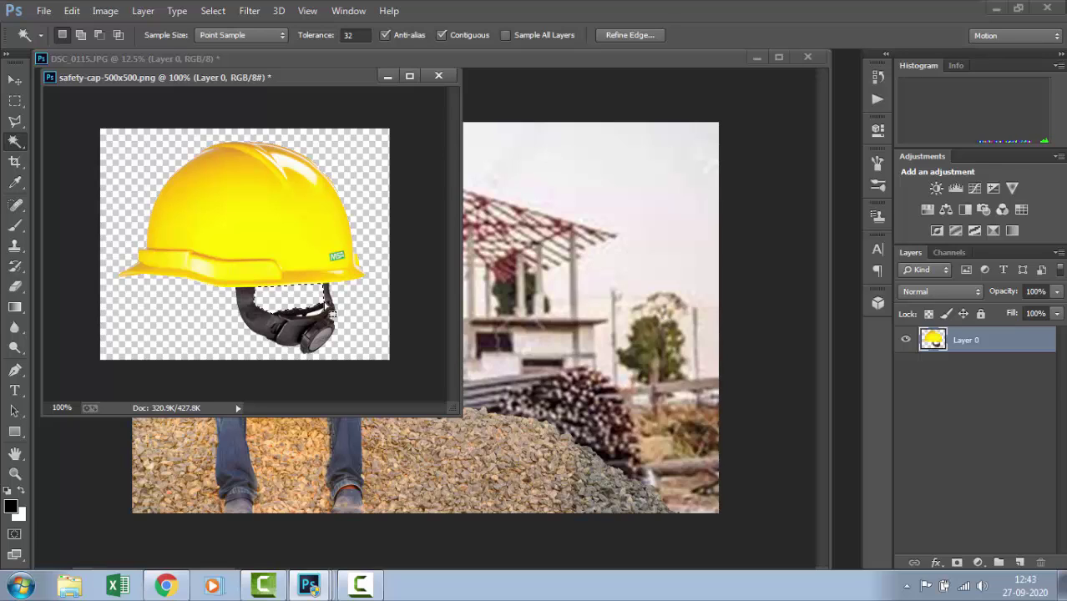
pyautogui.hotkey('ctrl', 'd')
# Move the helmet into the DSC_0115.JPG composite beside the man's knee, scaled to about 191% and rotated about 15°
pyautogui.click(15, 79)
pyautogui.moveTo(210, 219); pyautogui.dragTo(401, 384)
pyautogui.hotkey('ctrl', 't')
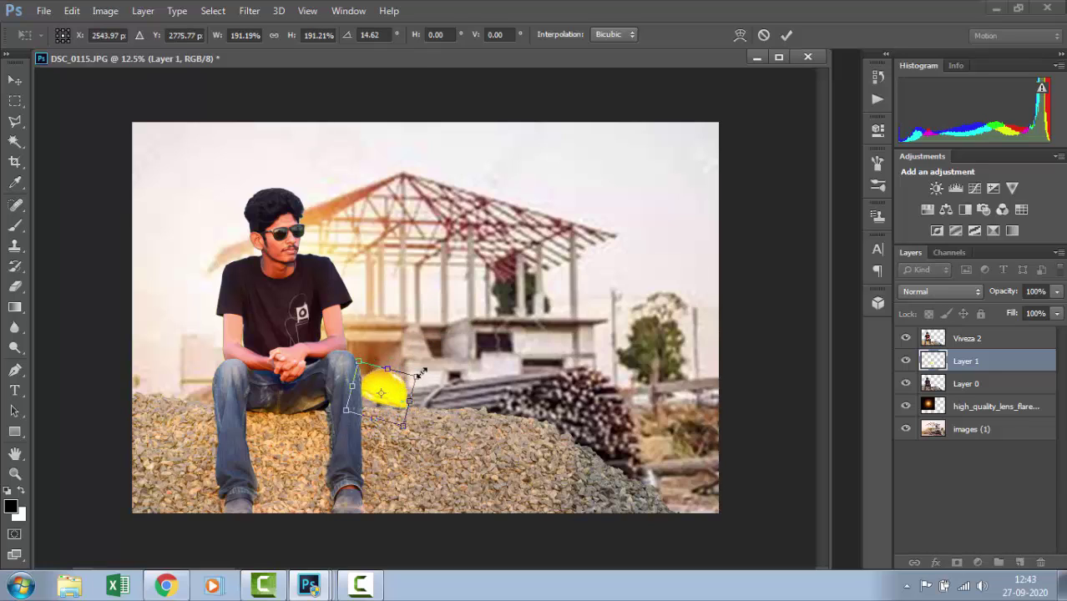
pyautogui.press('Return')
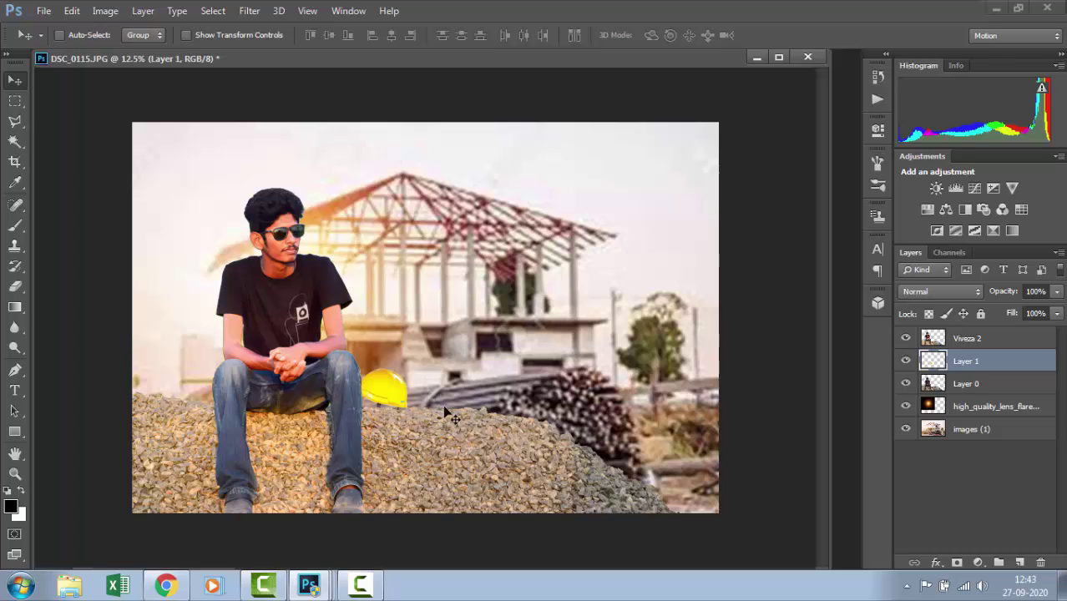
# Apply the Camera Raw filter to the Viveza 2 layer with exposure +0.15, contrast +34, highlights -21 and blacks -39
pyautogui.click(973, 340)
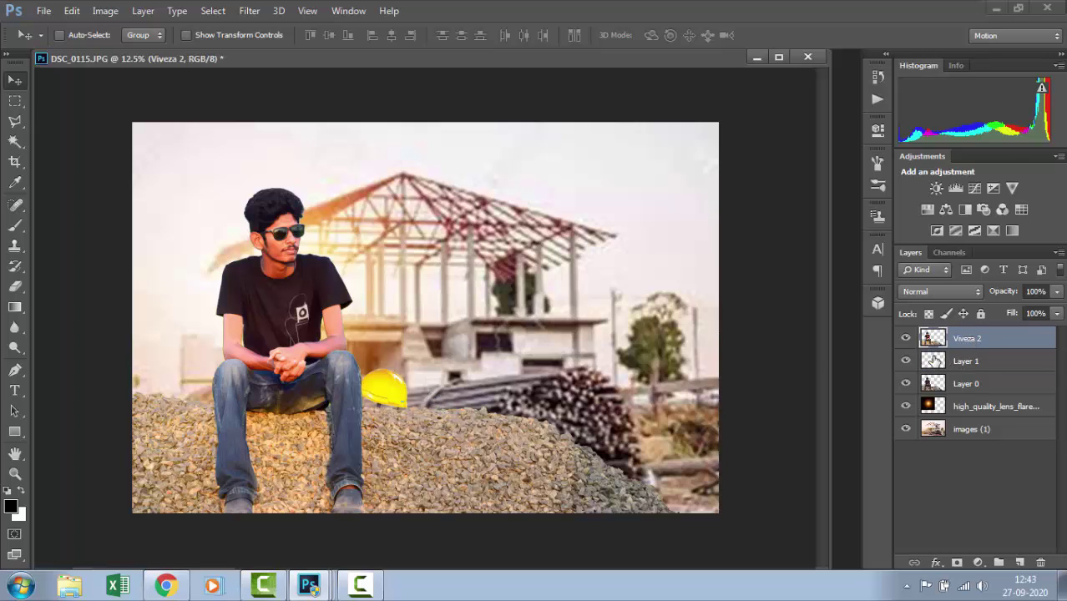
pyautogui.click(250, 10)
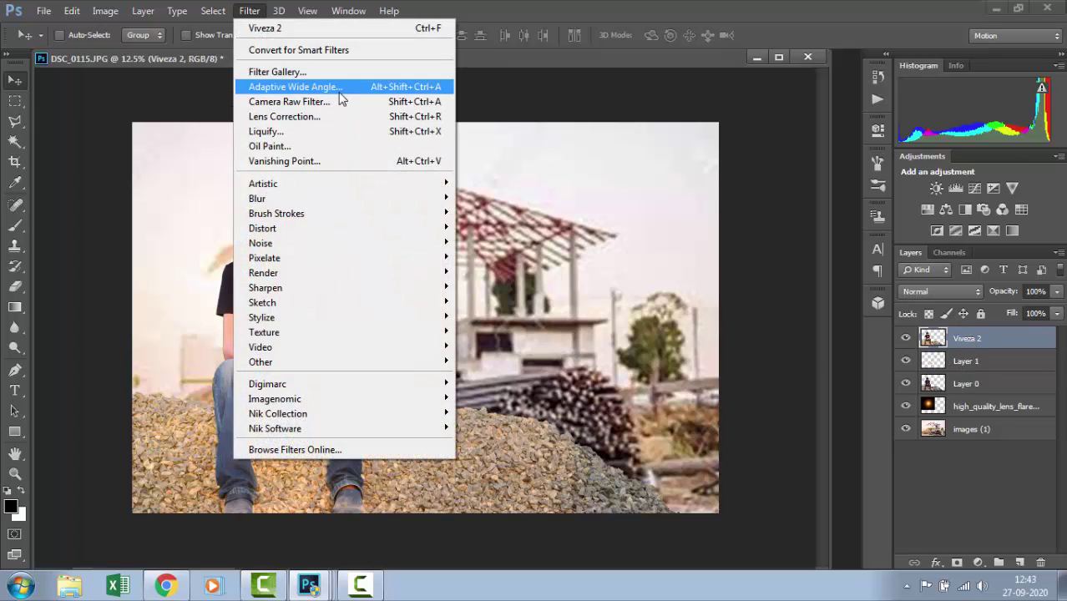
pyautogui.click(340, 104)
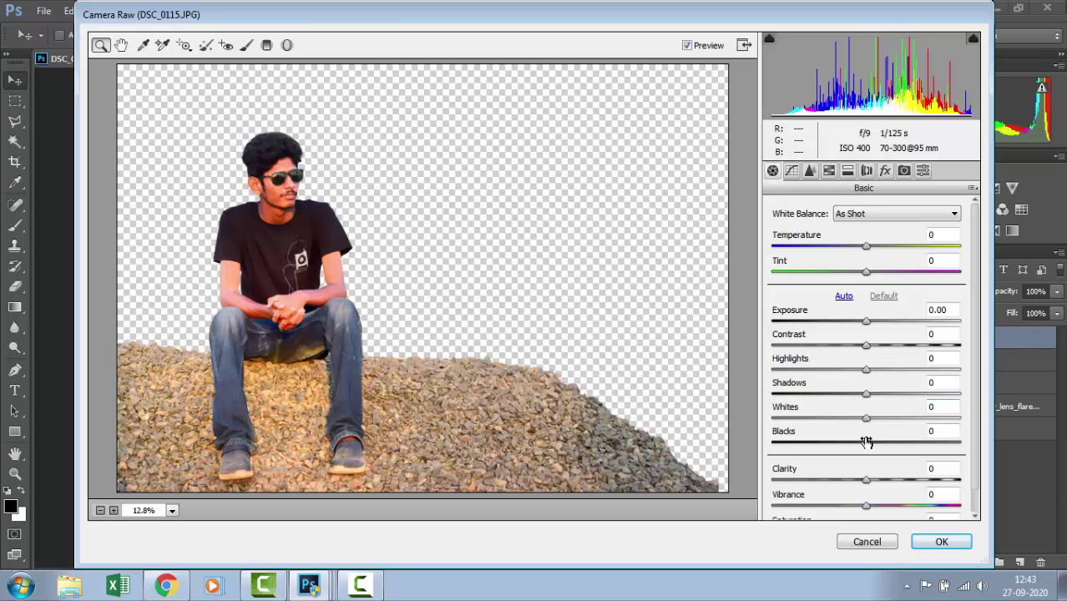
pyautogui.moveTo(865, 445); pyautogui.dragTo(829, 445)
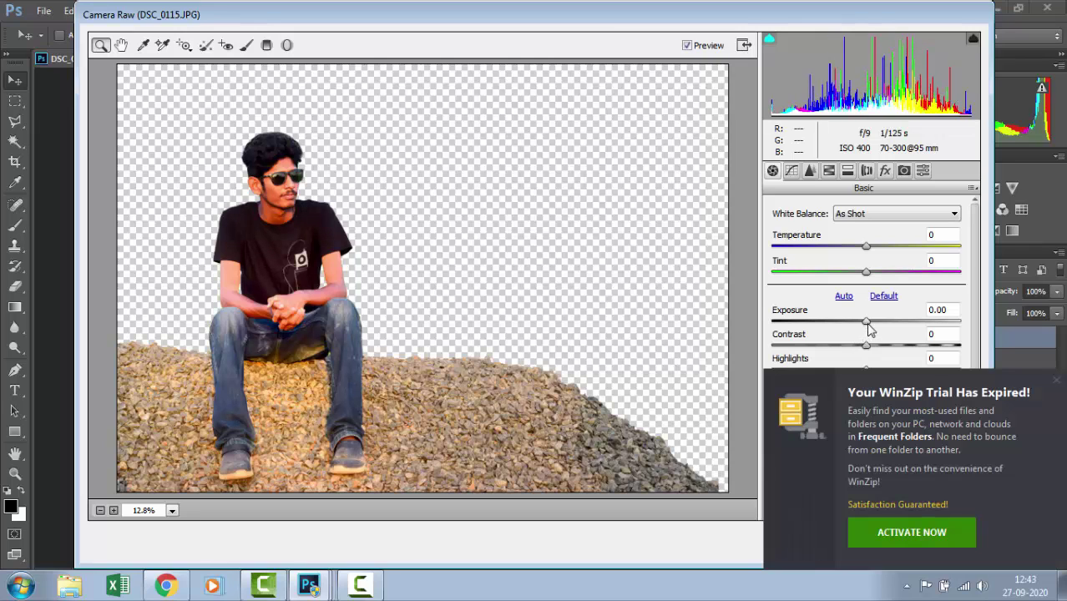
pyautogui.click(1054, 386)
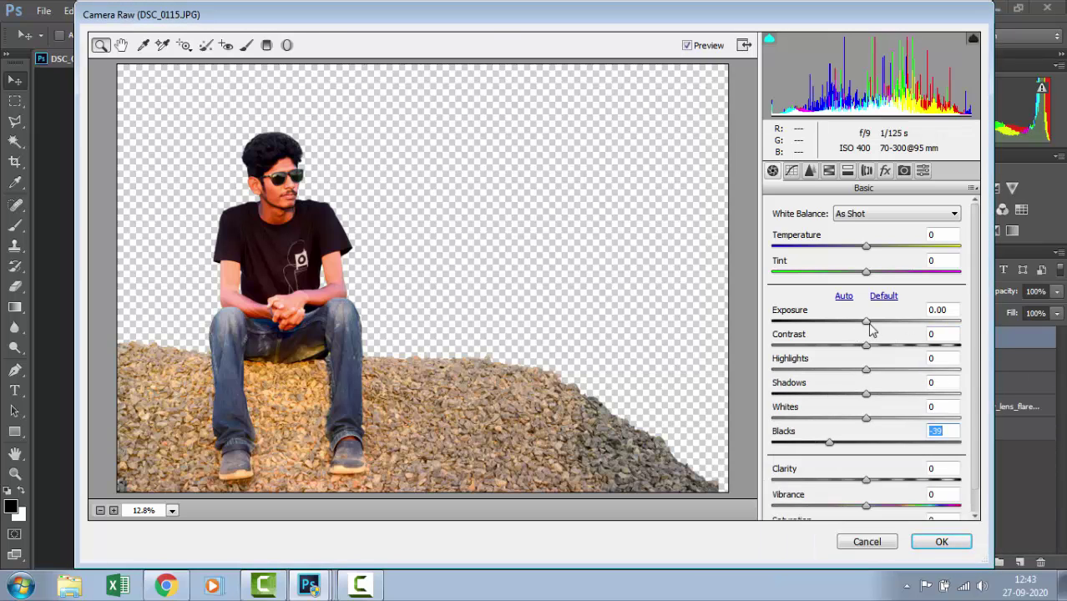
pyautogui.moveTo(871, 331)
pyautogui.mouseDown()
pyautogui.moveTo(860, 331)
pyautogui.moveTo(904, 349)
pyautogui.moveTo(864, 326)
pyautogui.moveTo(875, 331)
pyautogui.mouseUp()
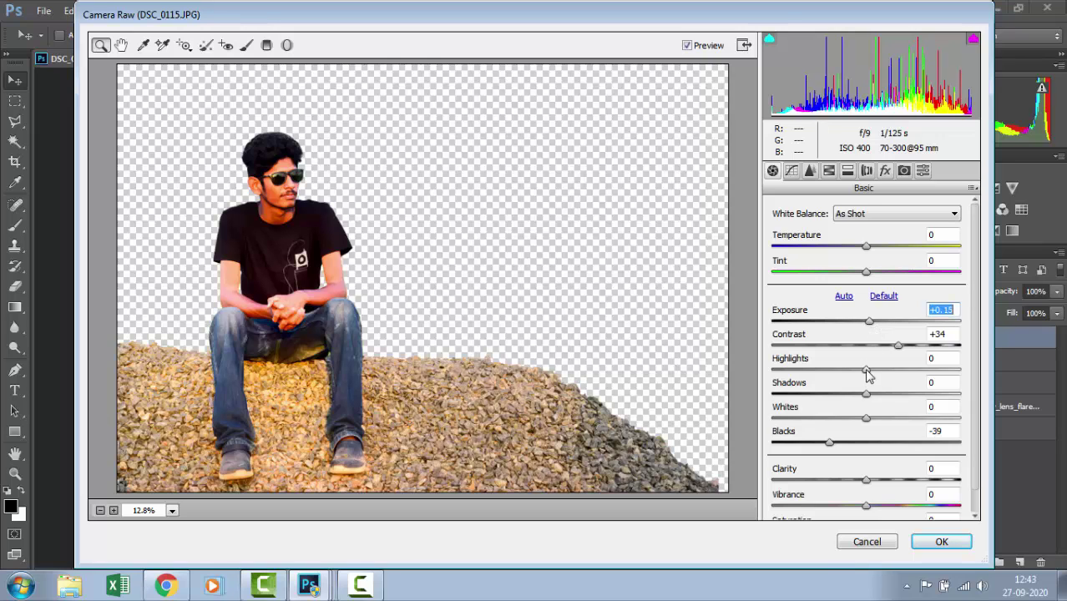
pyautogui.moveTo(866, 375); pyautogui.dragTo(847, 370)
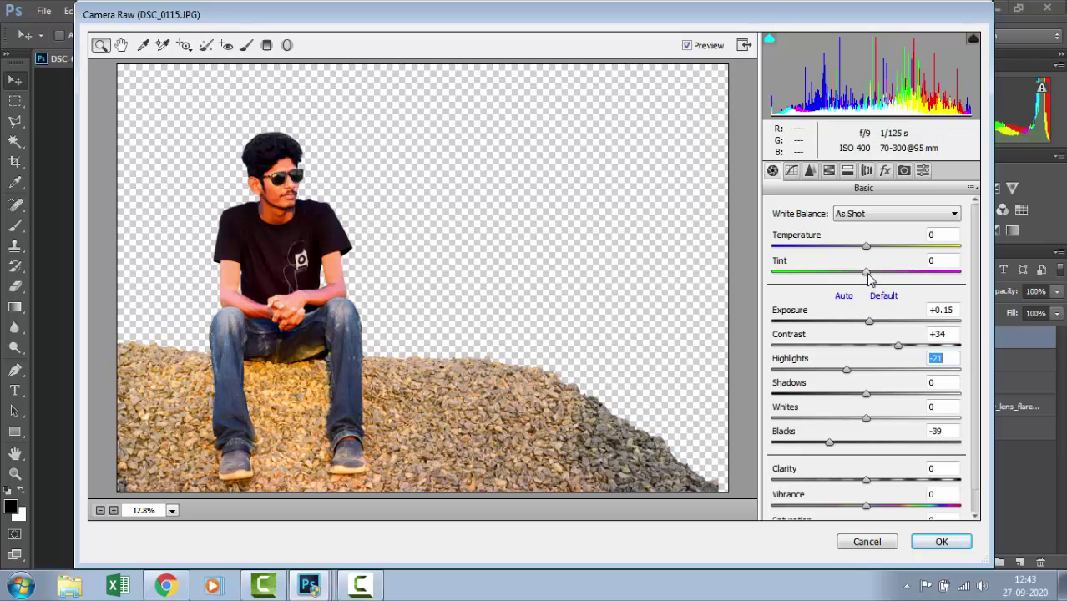
pyautogui.moveTo(866, 274); pyautogui.dragTo(866, 275)
pyautogui.click(941, 543)
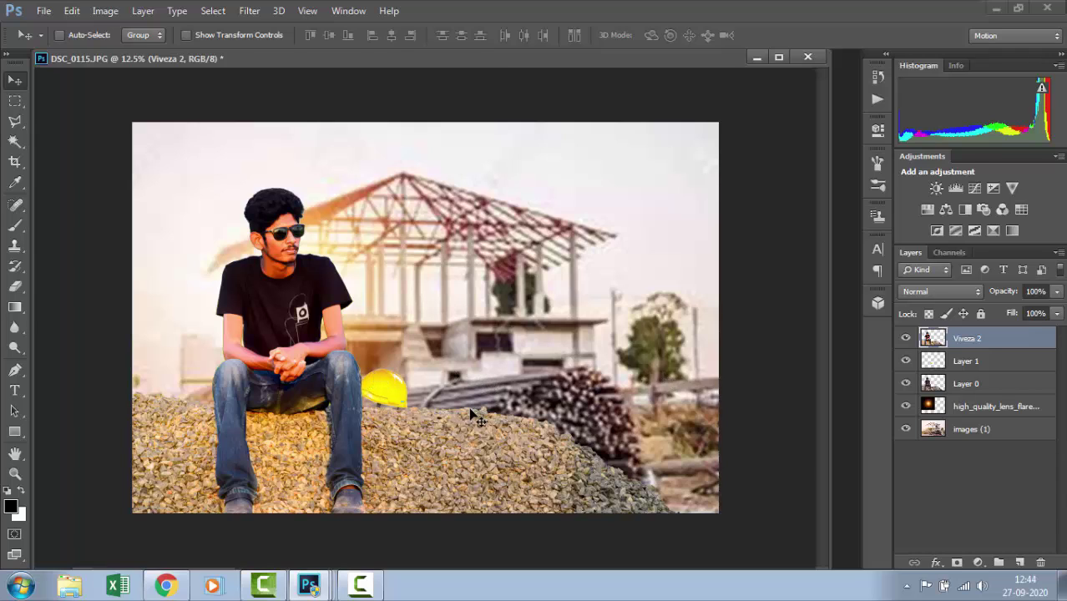
# Erase the Viveza 2 layer's gravel below the helmet and across the mound beside the man with a 500 px Eraser
pyautogui.press('e')
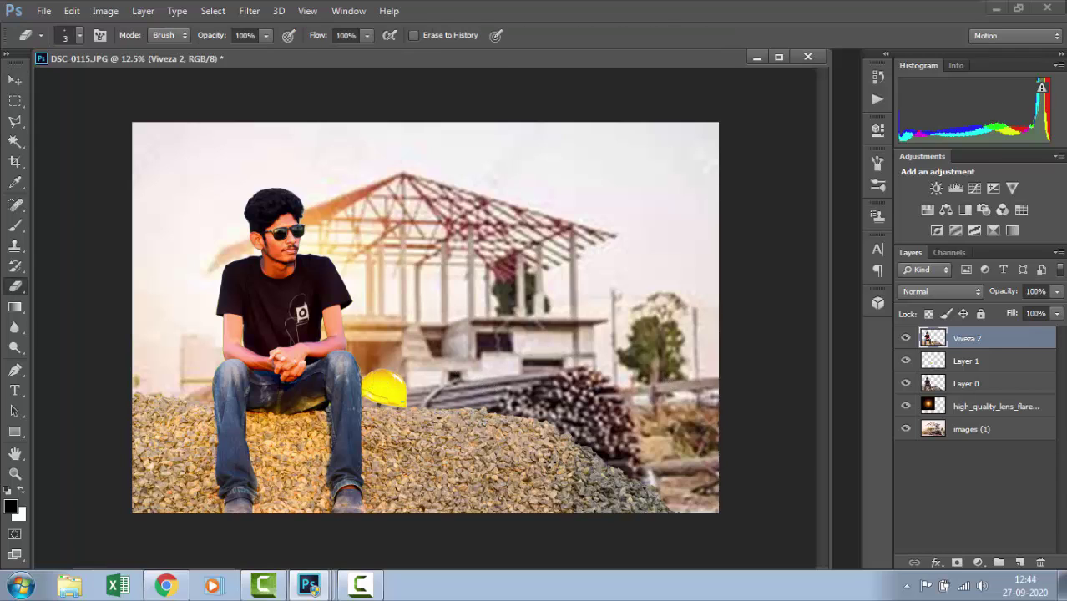
pyautogui.click(15, 287)
pyautogui.click(67, 285)
pyautogui.press(']')
pyautogui.press(']')
pyautogui.press(']')
pyautogui.press(']')
pyautogui.press(']')
pyautogui.press(']')
pyautogui.press(']')
pyautogui.press(']')
pyautogui.press(']')
pyautogui.press(']')
pyautogui.press(']')
pyautogui.press(']')
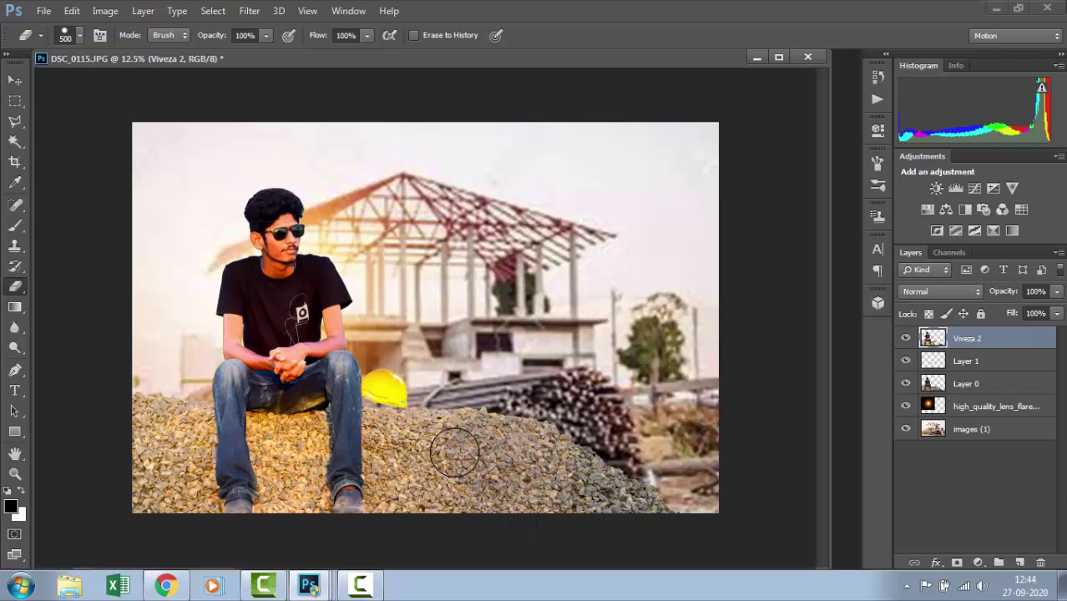
pyautogui.moveTo(430, 429)
pyautogui.mouseDown()
pyautogui.moveTo(394, 419)
pyautogui.moveTo(396, 443)
pyautogui.moveTo(389, 420)
pyautogui.moveTo(401, 481)
pyautogui.moveTo(419, 460)
pyautogui.moveTo(442, 512)
pyautogui.moveTo(449, 482)
pyautogui.mouseUp()
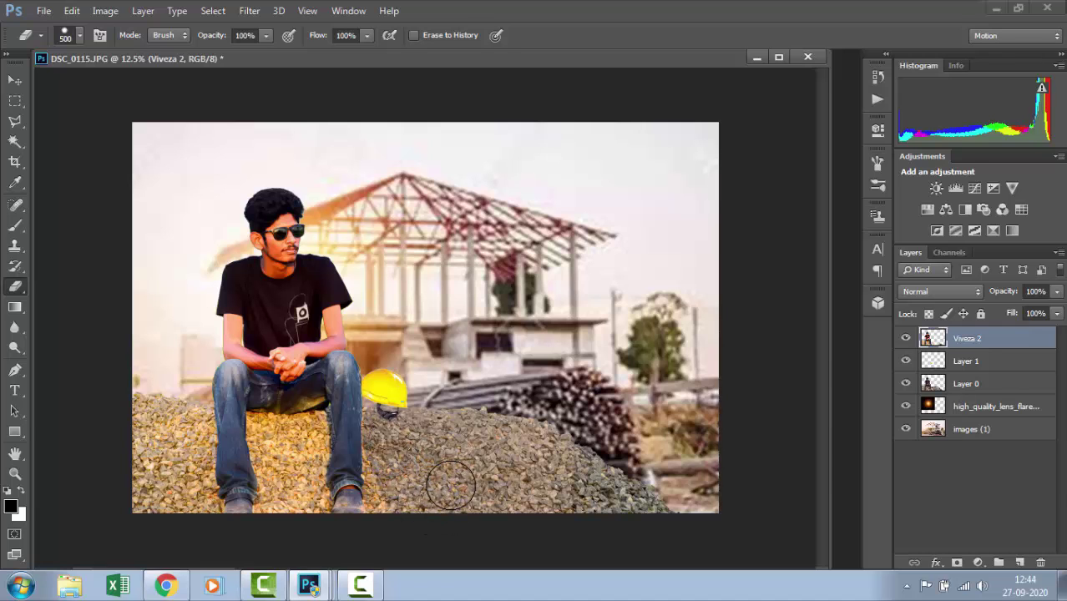
# Erase the Viveza 2 layer's bright gravel between the man's legs and along his trousers with a 150 px Eraser
pyautogui.hotkey('ctrl', '+')
pyautogui.scroll(-3, 436, 515)
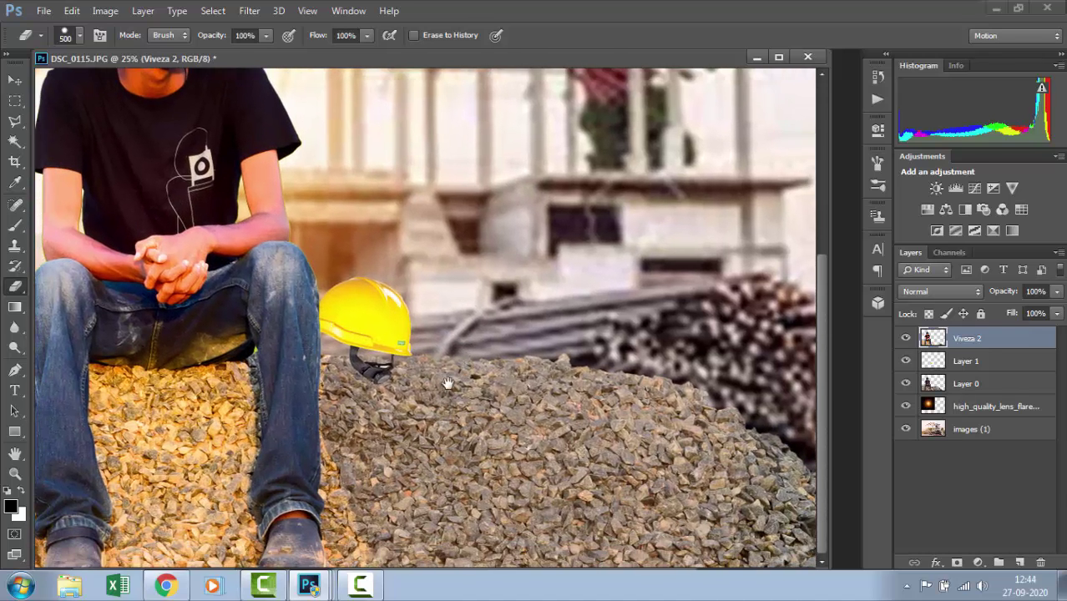
pyautogui.press('[')
pyautogui.press('[')
pyautogui.press('[')
pyautogui.press('[')
pyautogui.press('[')
pyautogui.press('[')
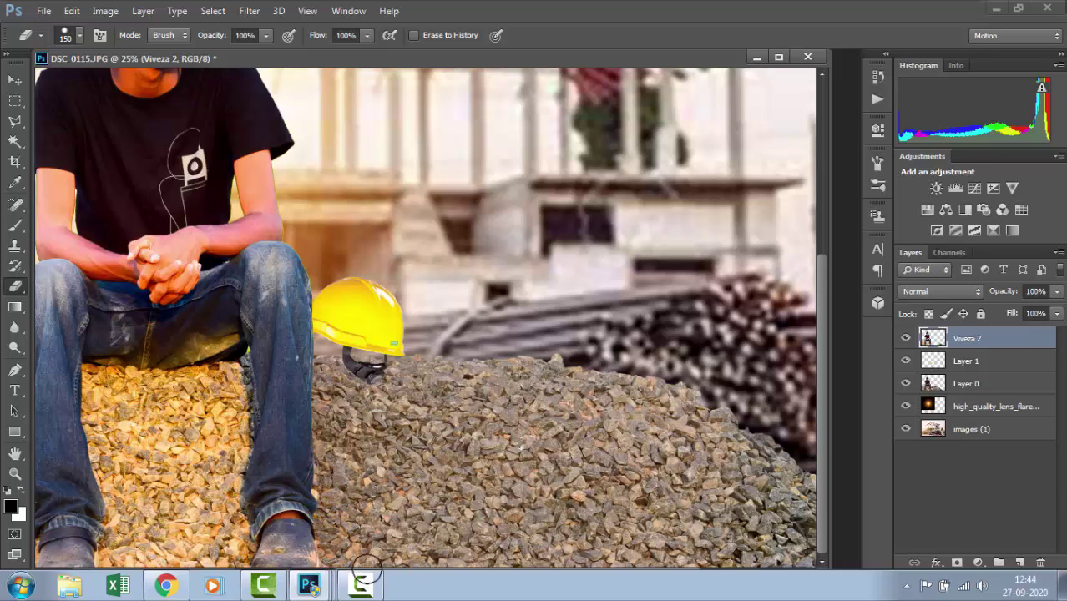
pyautogui.moveTo(96, 381)
pyautogui.mouseDown()
pyautogui.moveTo(231, 374)
pyautogui.moveTo(242, 444)
pyautogui.moveTo(242, 421)
pyautogui.moveTo(223, 500)
pyautogui.moveTo(235, 435)
pyautogui.moveTo(222, 480)
pyautogui.moveTo(220, 532)
pyautogui.moveTo(220, 515)
pyautogui.moveTo(236, 544)
pyautogui.moveTo(221, 574)
pyautogui.moveTo(178, 546)
pyautogui.moveTo(213, 460)
pyautogui.moveTo(190, 395)
pyautogui.moveTo(204, 394)
pyautogui.moveTo(138, 382)
pyautogui.moveTo(85, 408)
pyautogui.moveTo(98, 416)
pyautogui.moveTo(90, 441)
pyautogui.moveTo(113, 500)
pyautogui.moveTo(143, 483)
pyautogui.moveTo(137, 504)
pyautogui.moveTo(176, 493)
pyautogui.moveTo(196, 464)
pyautogui.moveTo(197, 411)
pyautogui.moveTo(202, 448)
pyautogui.moveTo(156, 400)
pyautogui.moveTo(114, 423)
pyautogui.moveTo(129, 462)
pyautogui.moveTo(183, 442)
pyautogui.moveTo(166, 417)
pyautogui.moveTo(173, 428)
pyautogui.moveTo(197, 424)
pyautogui.moveTo(134, 398)
pyautogui.moveTo(166, 381)
pyautogui.moveTo(190, 407)
pyautogui.mouseUp()
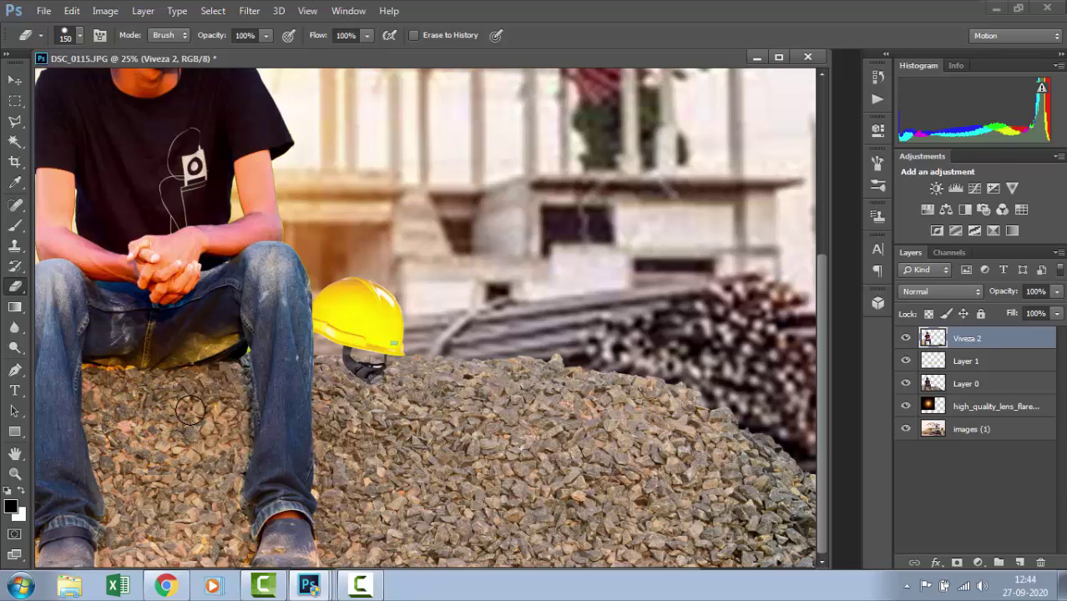
# Erase the remaining bright gravel on the Viveza 2 layer between the man's right leg and the nearby image edge
pyautogui.hotkey('ctrl', '-')
pyautogui.hotkey('ctrl', '-')
pyautogui.hotkey('ctrl', '+')
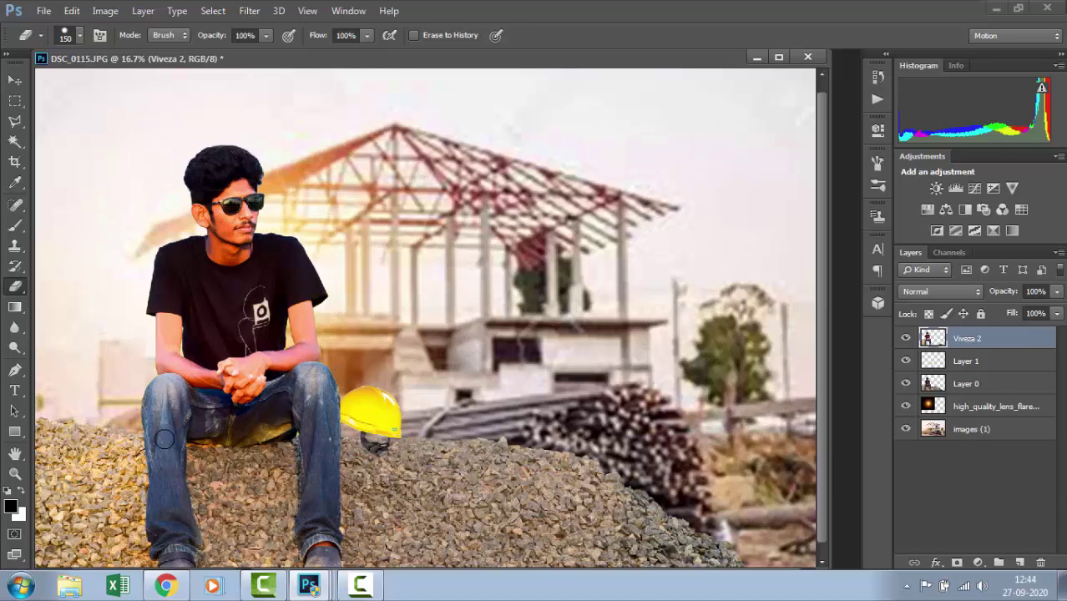
pyautogui.moveTo(158, 451); pyautogui.dragTo(253, 426)
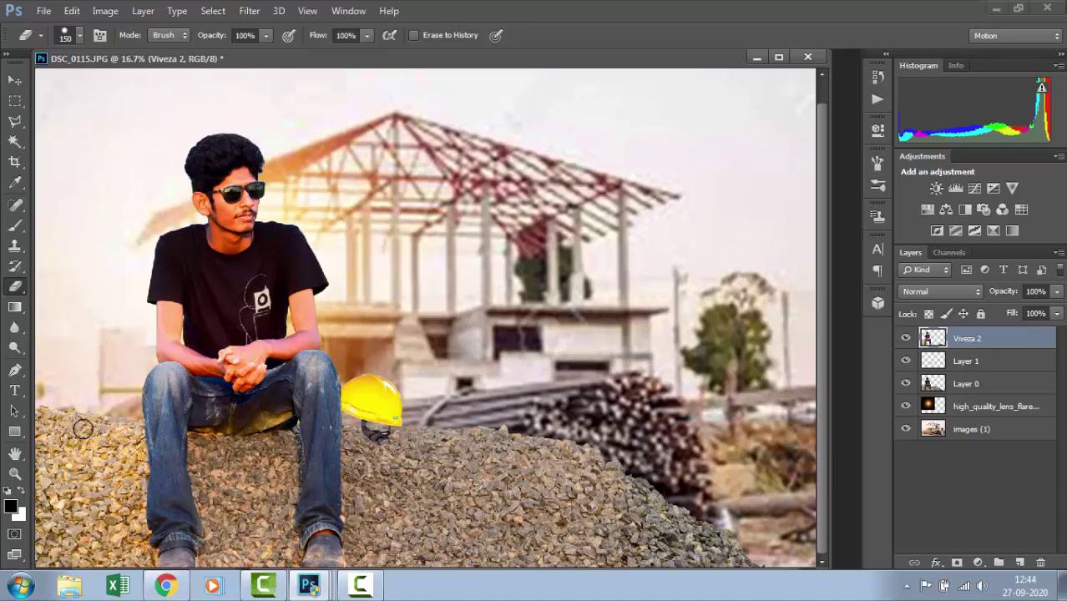
pyautogui.moveTo(51, 418)
pyautogui.mouseDown()
pyautogui.moveTo(134, 420)
pyautogui.moveTo(148, 575)
pyautogui.moveTo(147, 556)
pyautogui.moveTo(106, 551)
pyautogui.moveTo(63, 569)
pyautogui.moveTo(81, 565)
pyautogui.moveTo(65, 559)
pyautogui.moveTo(69, 543)
pyautogui.moveTo(116, 527)
pyautogui.moveTo(126, 549)
pyautogui.moveTo(109, 451)
pyautogui.moveTo(74, 471)
pyautogui.moveTo(57, 500)
pyautogui.moveTo(74, 509)
pyautogui.moveTo(32, 523)
pyautogui.moveTo(102, 472)
pyautogui.moveTo(77, 502)
pyautogui.moveTo(35, 474)
pyautogui.moveTo(43, 455)
pyautogui.moveTo(69, 474)
pyautogui.moveTo(97, 434)
pyautogui.moveTo(17, 443)
pyautogui.moveTo(62, 446)
pyautogui.moveTo(29, 471)
pyautogui.moveTo(63, 484)
pyautogui.moveTo(101, 459)
pyautogui.moveTo(64, 518)
pyautogui.mouseUp()
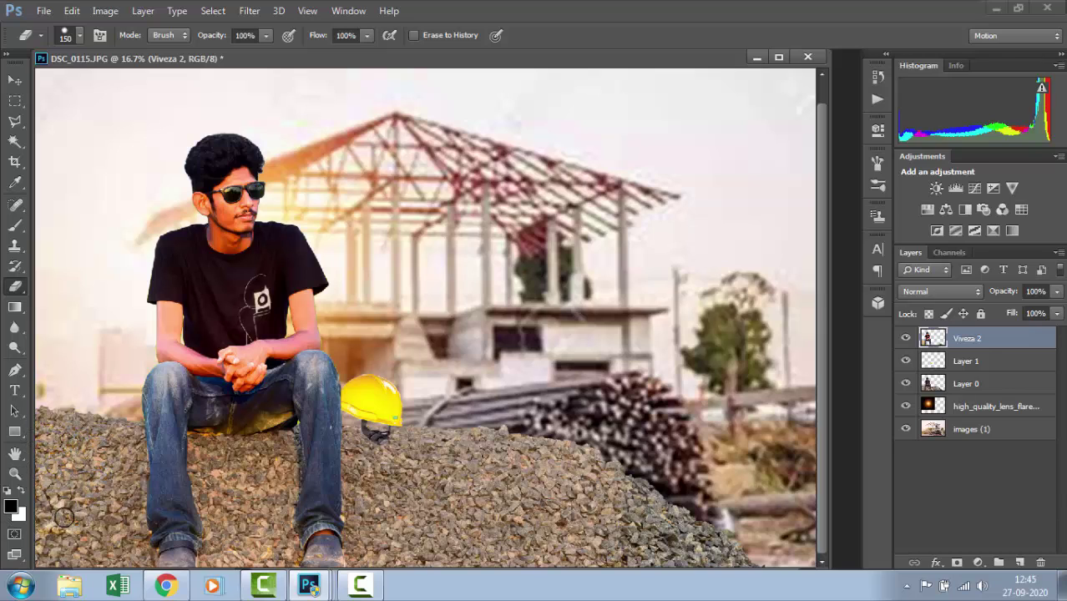
pyautogui.click(249, 10)
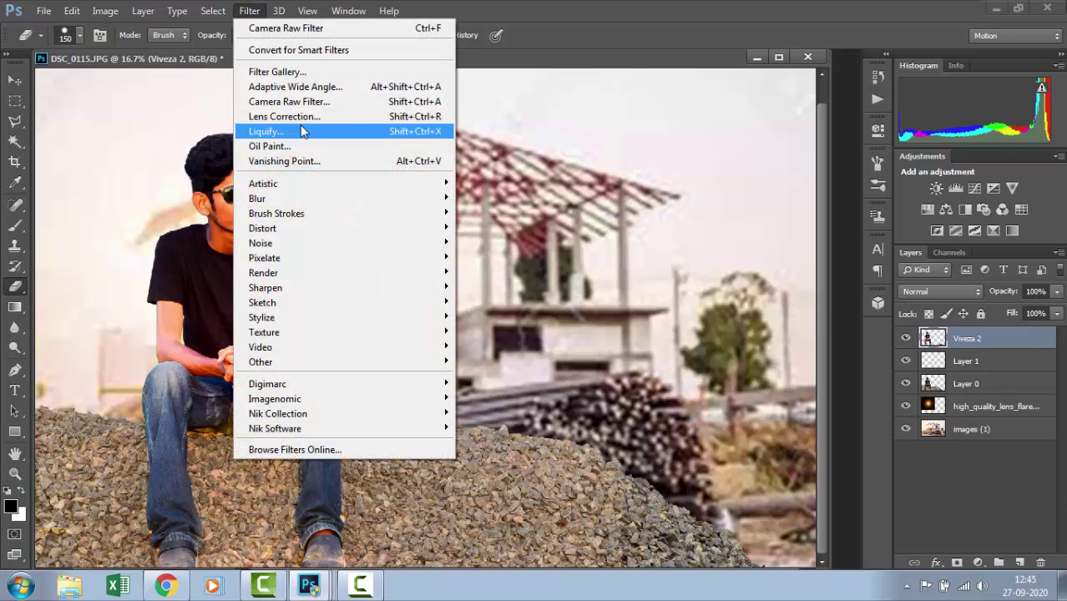
pyautogui.click(308, 101)
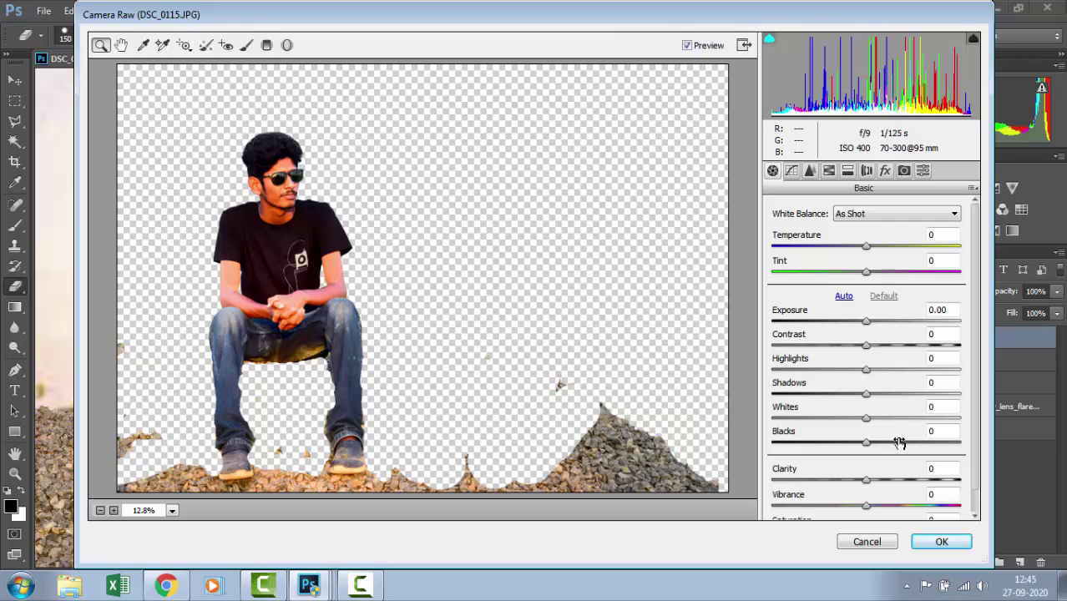
pyautogui.click(868, 541)
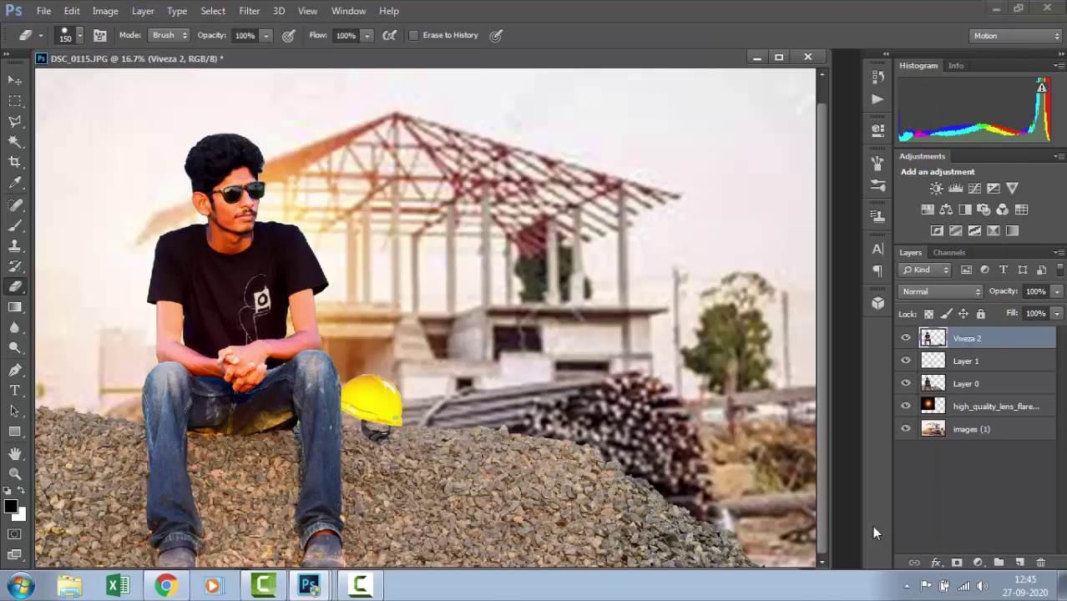
# Darken the gravel on Layer 0 with the Camera Raw filter, setting whites to -49 and blacks to -84
pyautogui.click(959, 385)
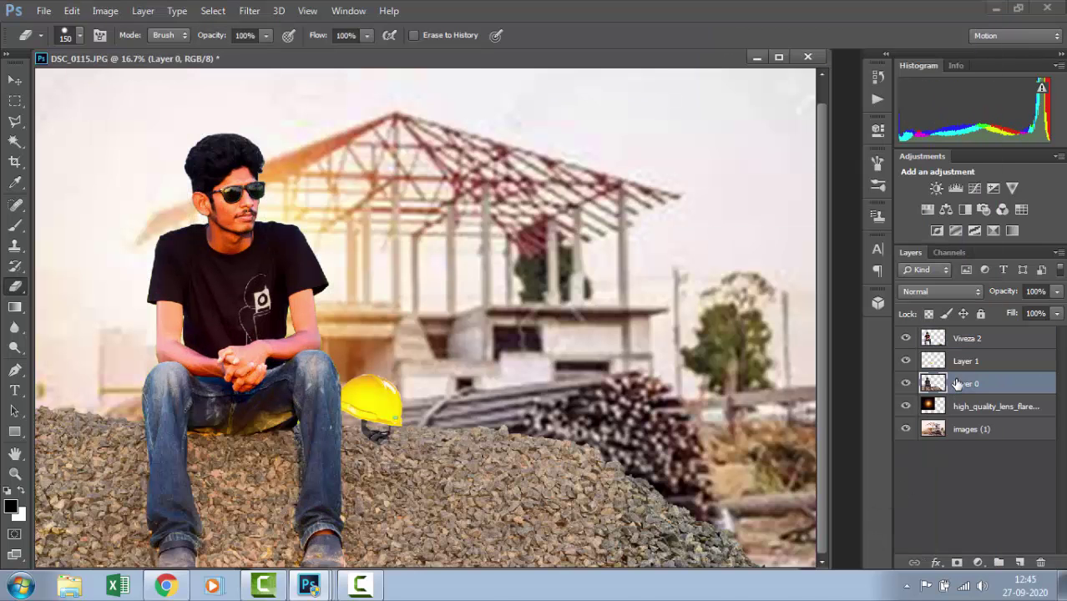
pyautogui.click(250, 11)
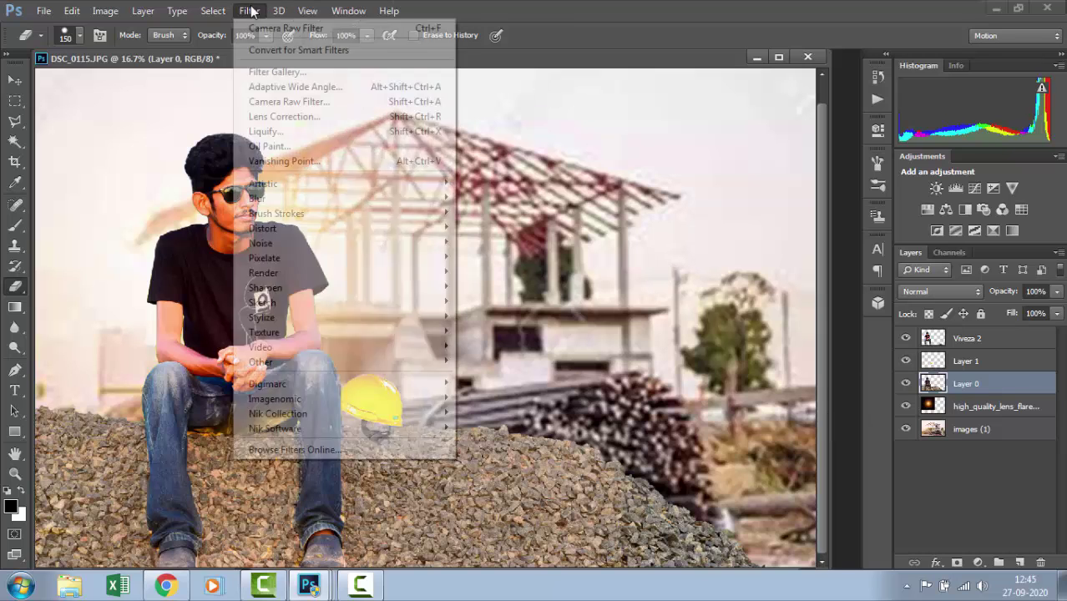
pyautogui.click(302, 101)
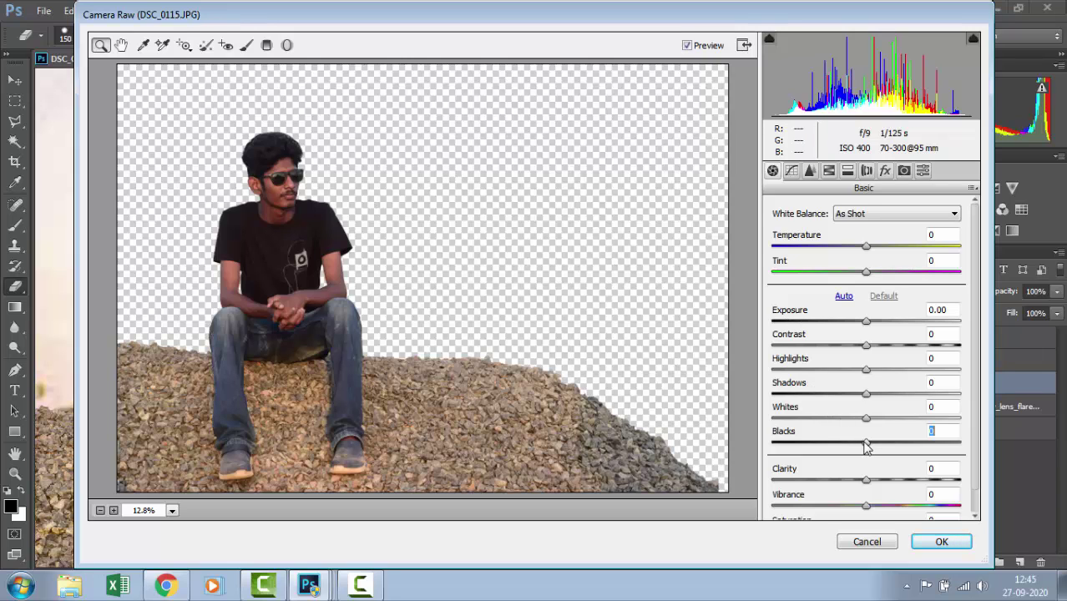
pyautogui.moveTo(865, 445); pyautogui.dragTo(789, 449)
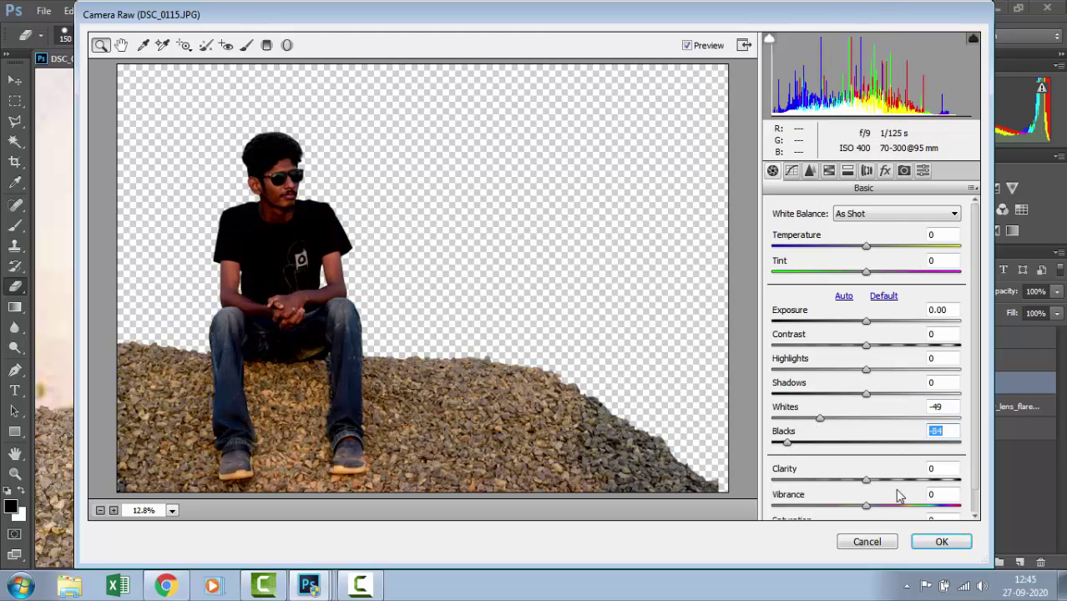
pyautogui.click(941, 541)
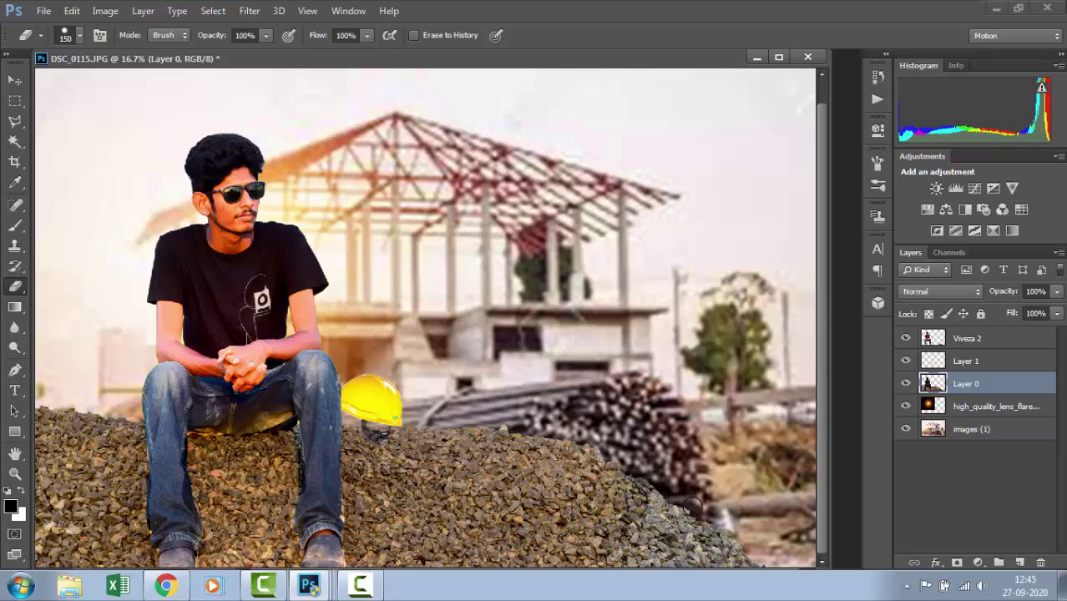
pyautogui.hotkey('ctrl', '-')
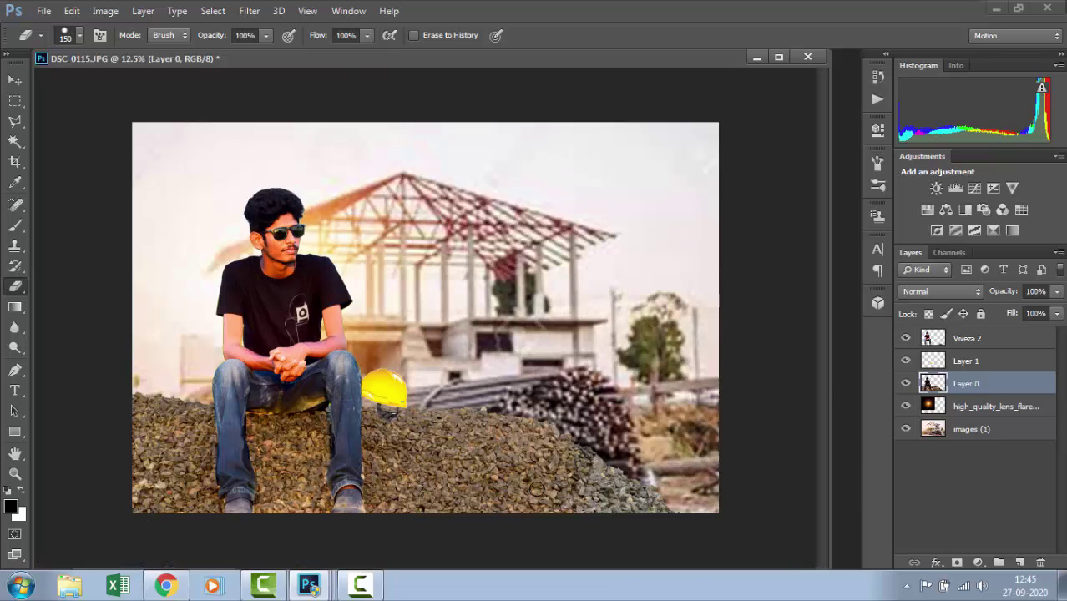